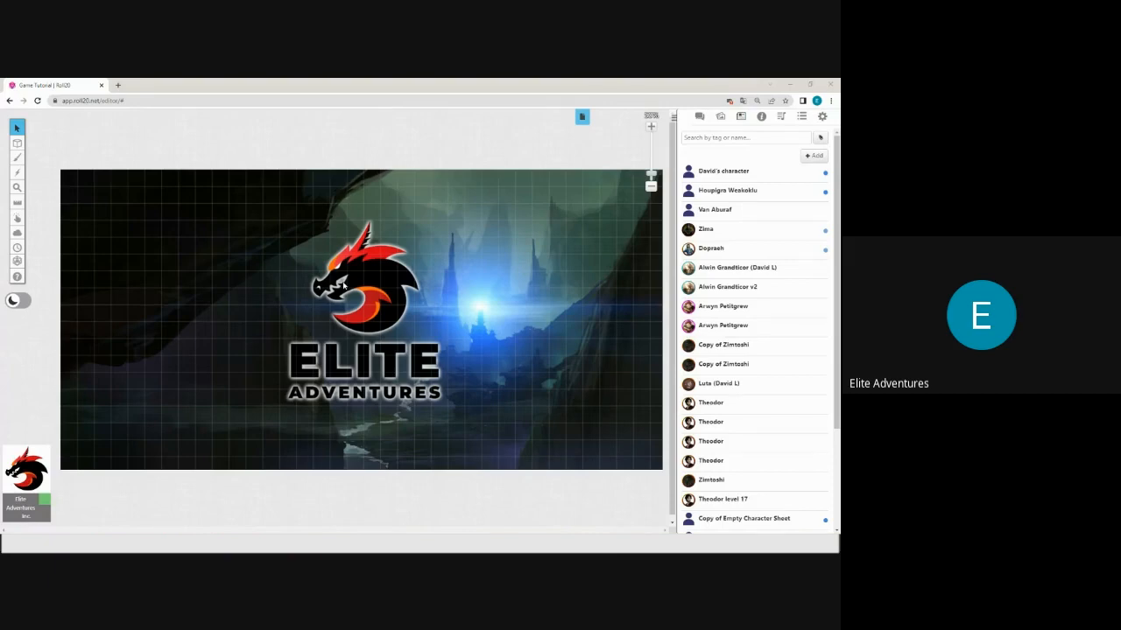
Open the "Treasure Under the M..." map page and move the Dopraeh token past the doorway into the corridor
{"action": "left_click", "coordinate": [582, 117]}
{"action": "left_click", "coordinate": [210, 142]}
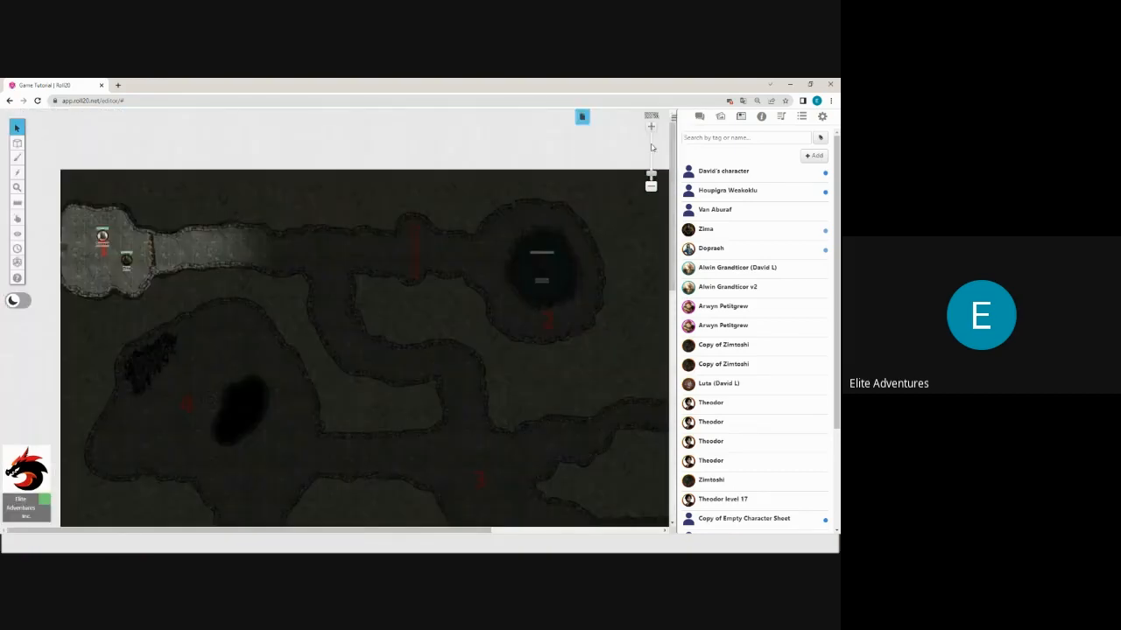
{"action": "left_click", "coordinate": [651, 127]}
{"action": "left_click", "coordinate": [650, 127]}
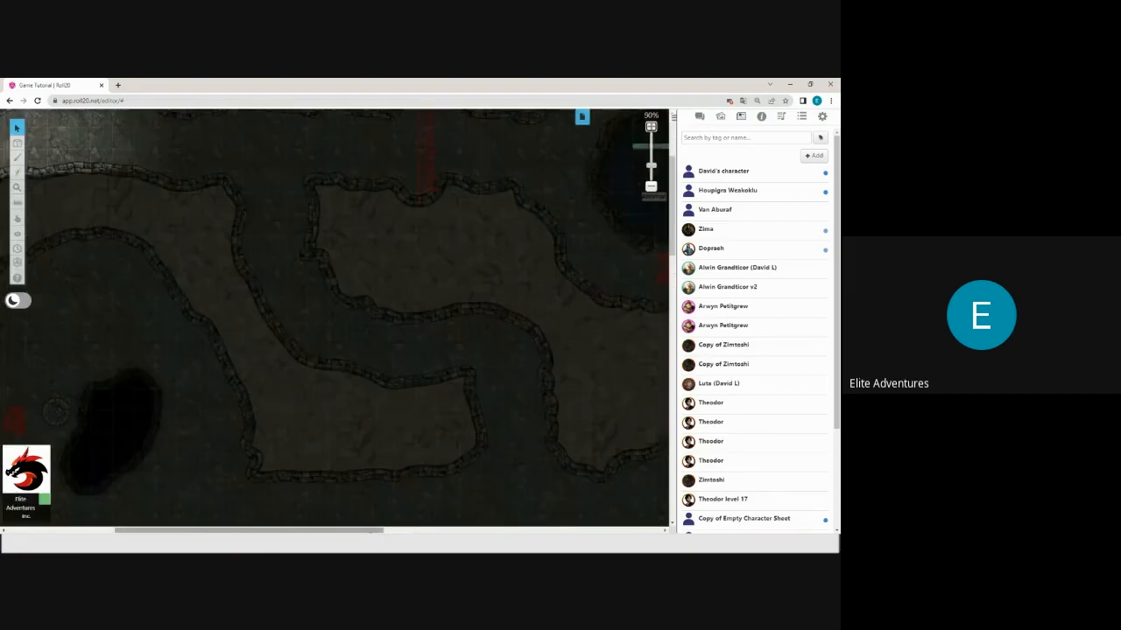
{"action": "left_click_drag", "start_coordinate": [230, 530], "coordinate": [124, 529]}
{"action": "scroll", "coordinate": [124, 521], "scroll_direction": "up", "scroll_amount": 2}
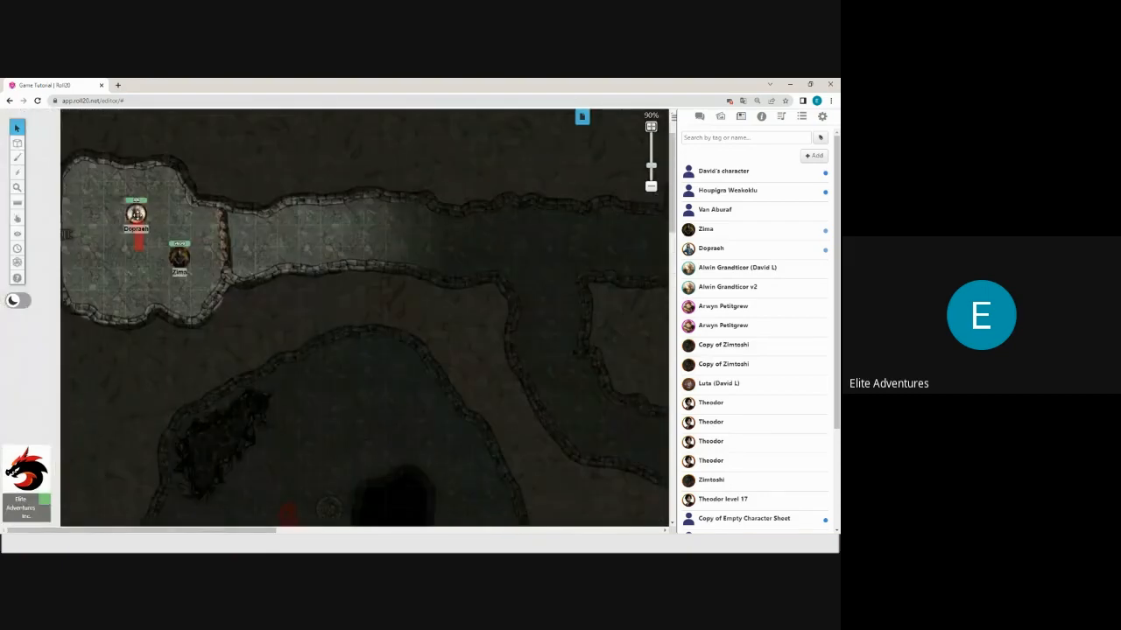
{"action": "left_click", "coordinate": [136, 215]}
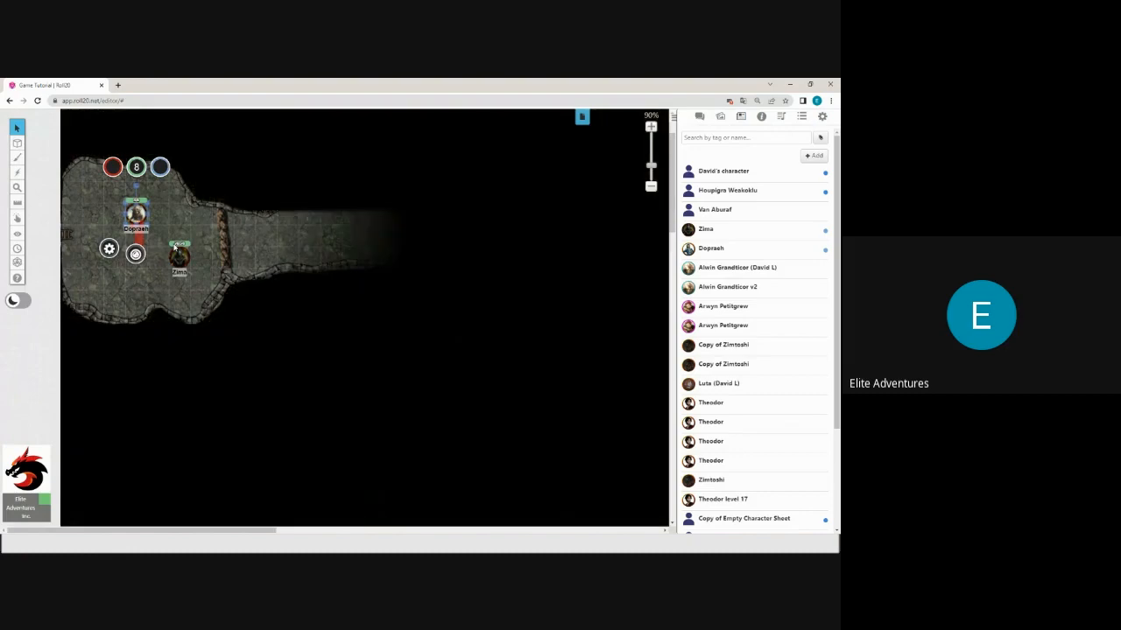
{"action": "left_click_drag", "start_coordinate": [133, 216], "coordinate": [266, 236]}
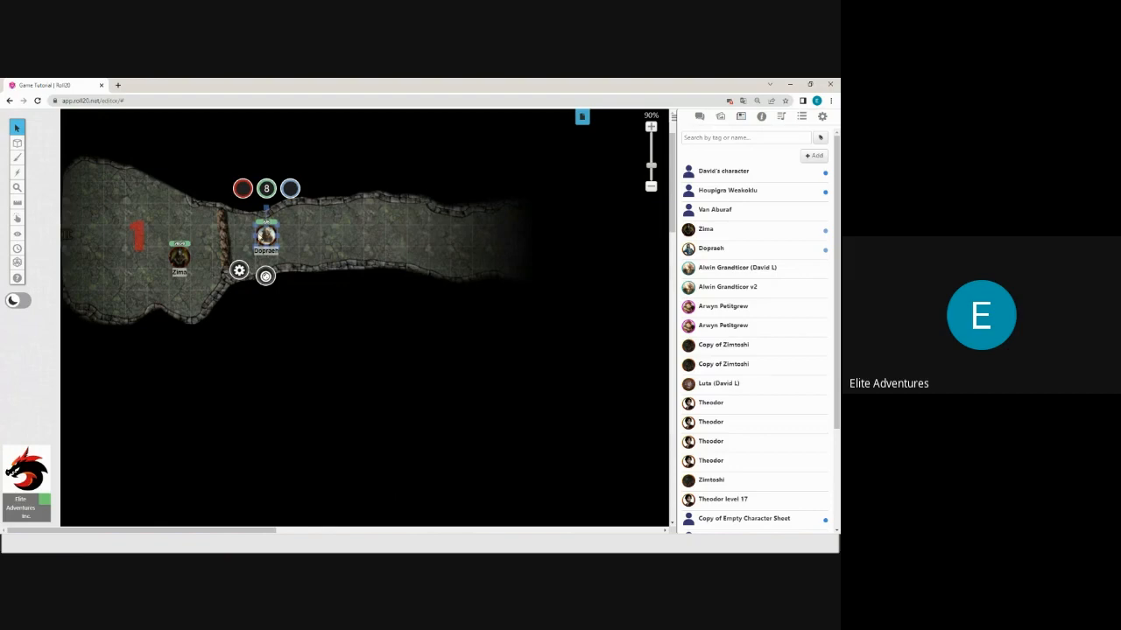
Return to the Untitled page and open the first character in the journal for editing
{"action": "left_click", "coordinate": [581, 117]}
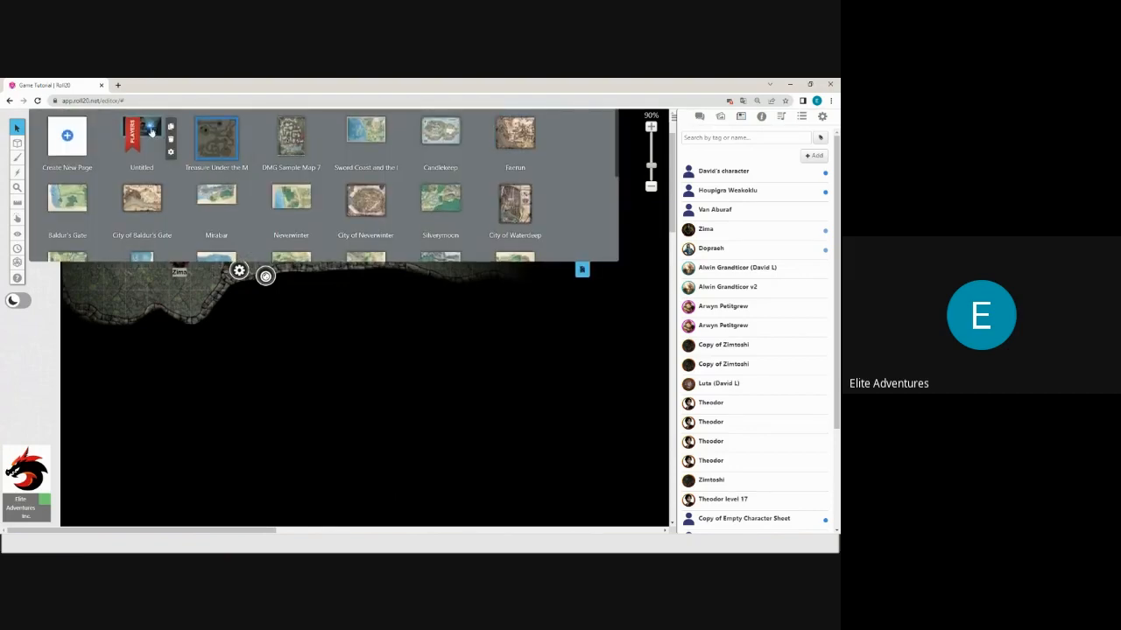
{"action": "left_click", "coordinate": [147, 136]}
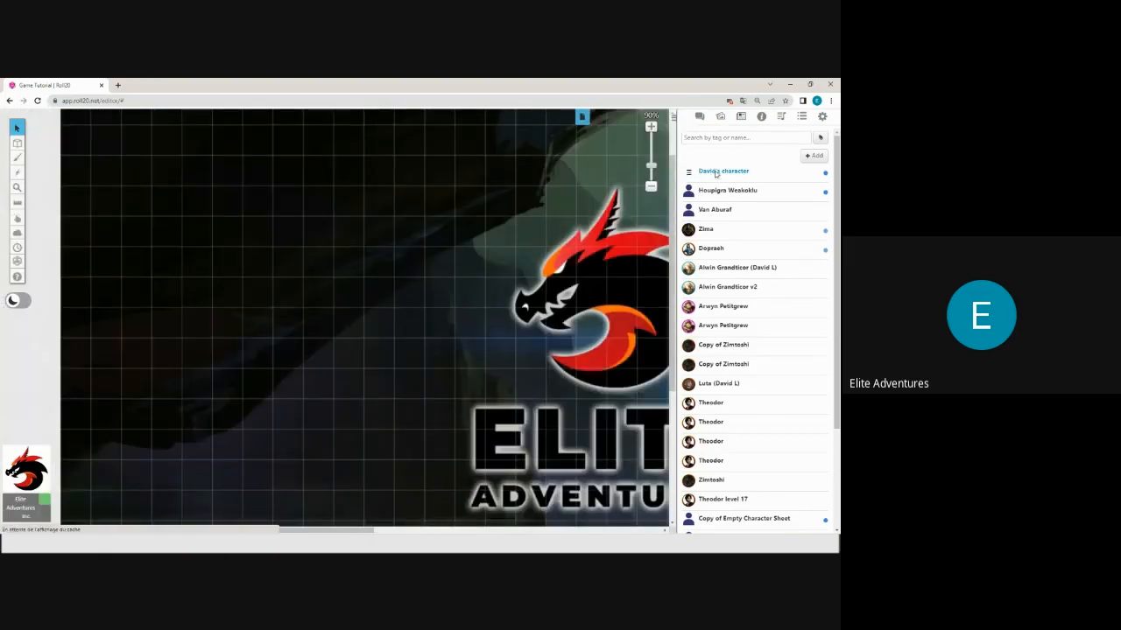
{"action": "left_click", "coordinate": [716, 172]}
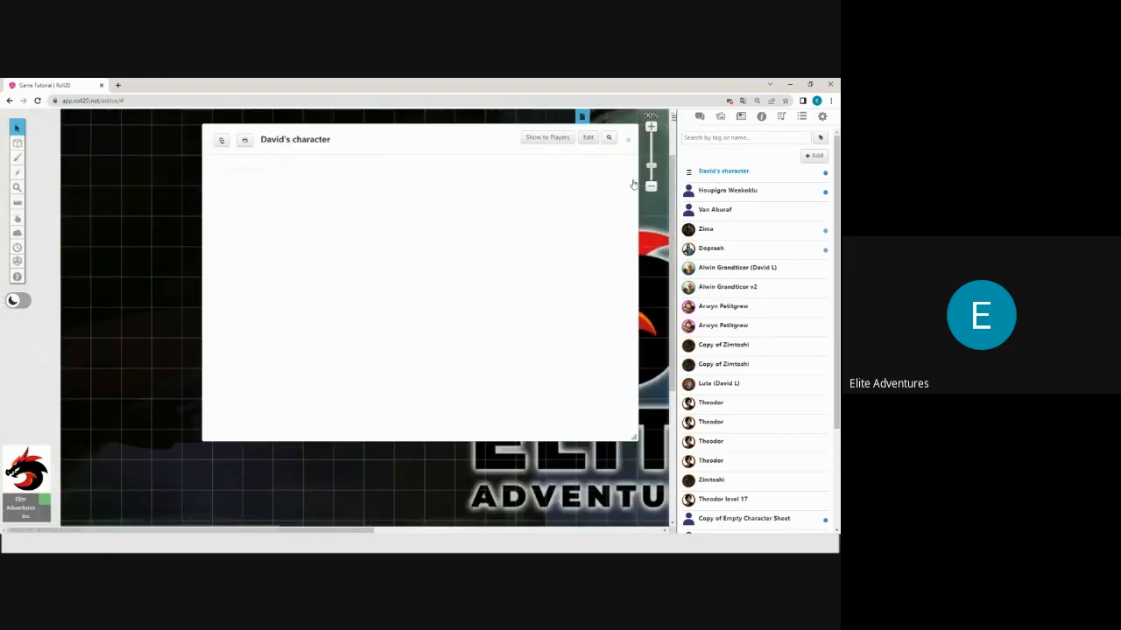
{"action": "left_click", "coordinate": [586, 138]}
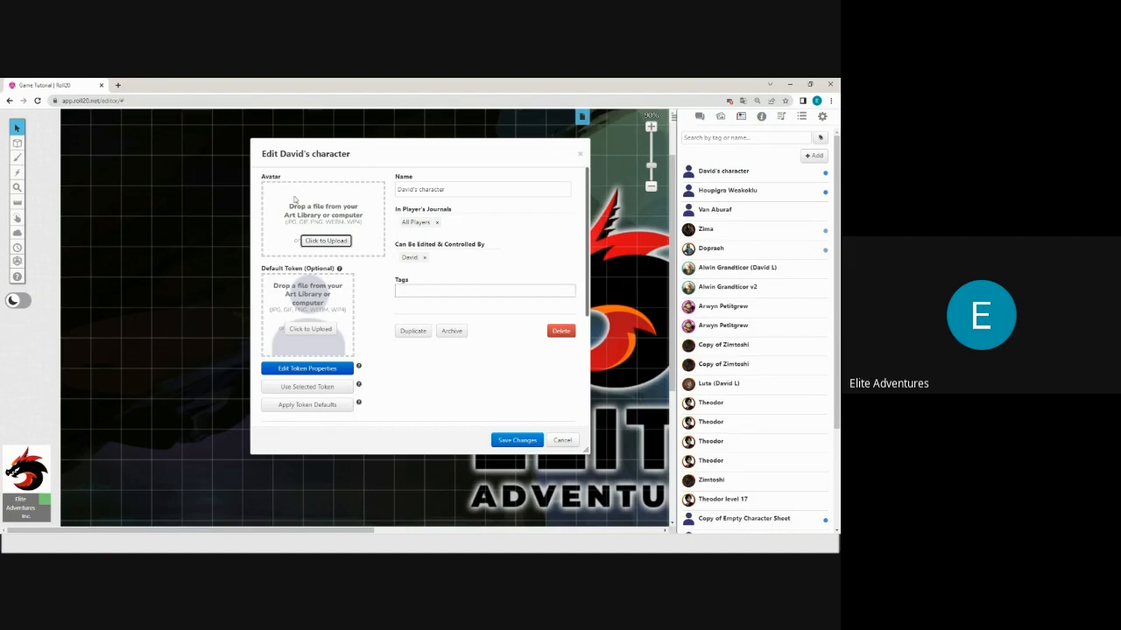
Upload Lyliana.png from the downloads folder as the character's avatar
{"action": "left_click", "coordinate": [325, 241]}
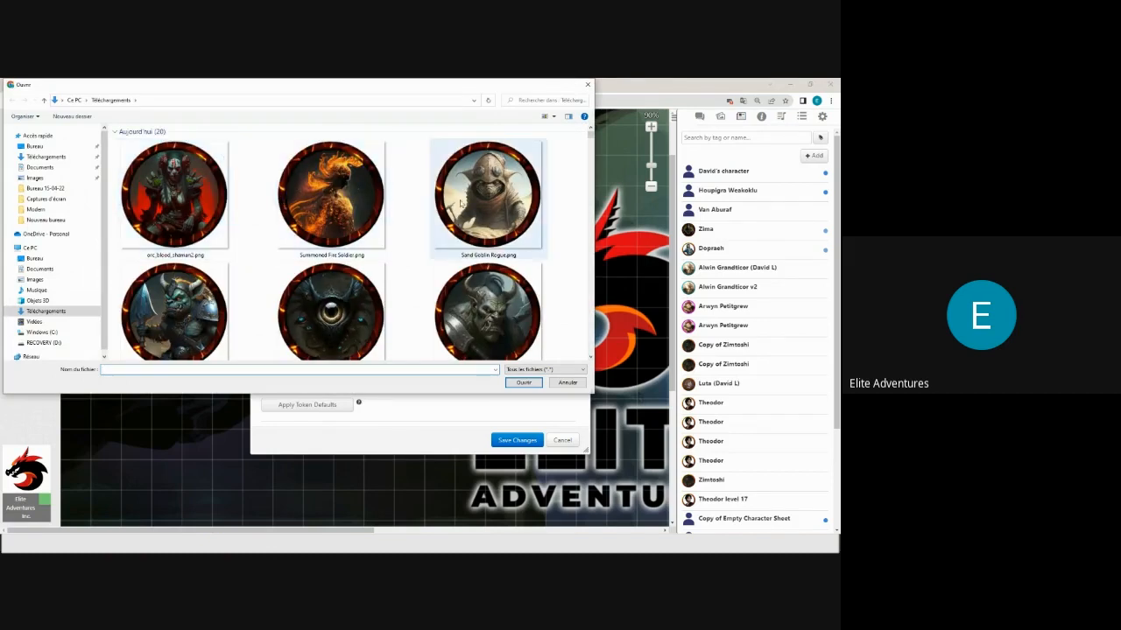
{"action": "scroll", "coordinate": [333, 202], "scroll_direction": "down", "scroll_amount": 3}
{"action": "left_click", "coordinate": [333, 184]}
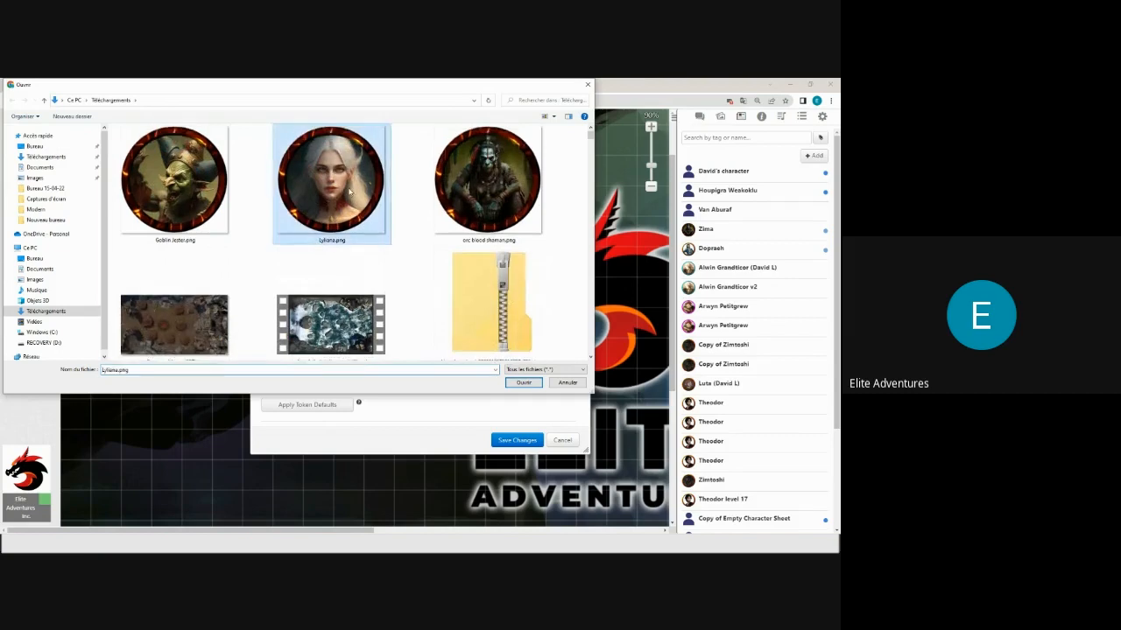
{"action": "left_click", "coordinate": [512, 383]}
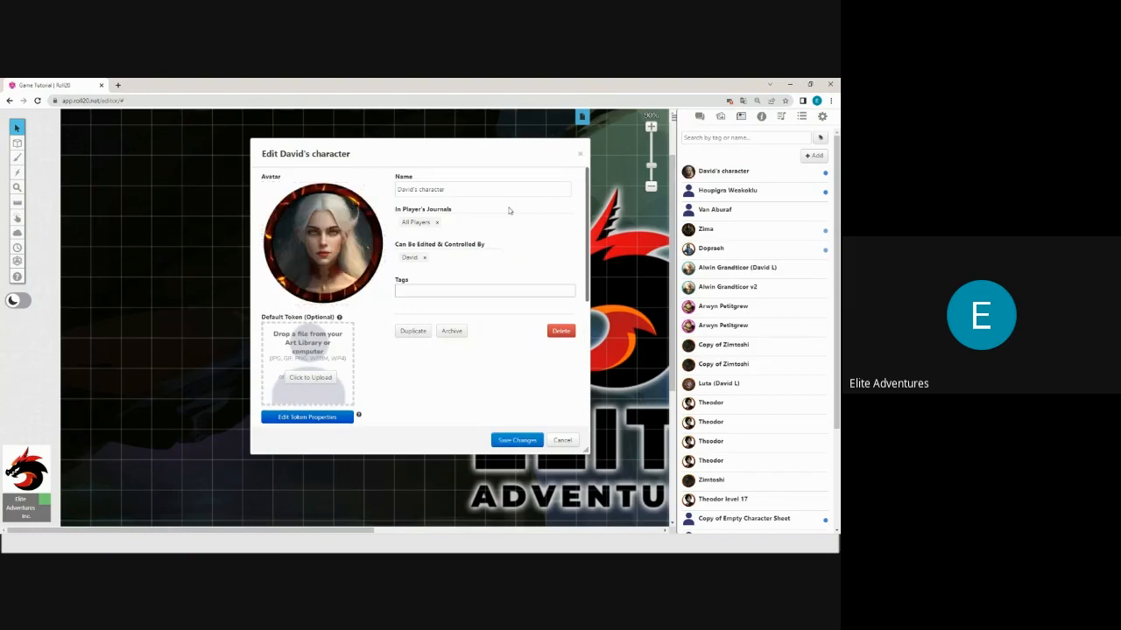
Switch the character's edit and control rights to All Players and back to the single assigned player
{"action": "left_click_drag", "start_coordinate": [368, 148], "coordinate": [282, 141]}
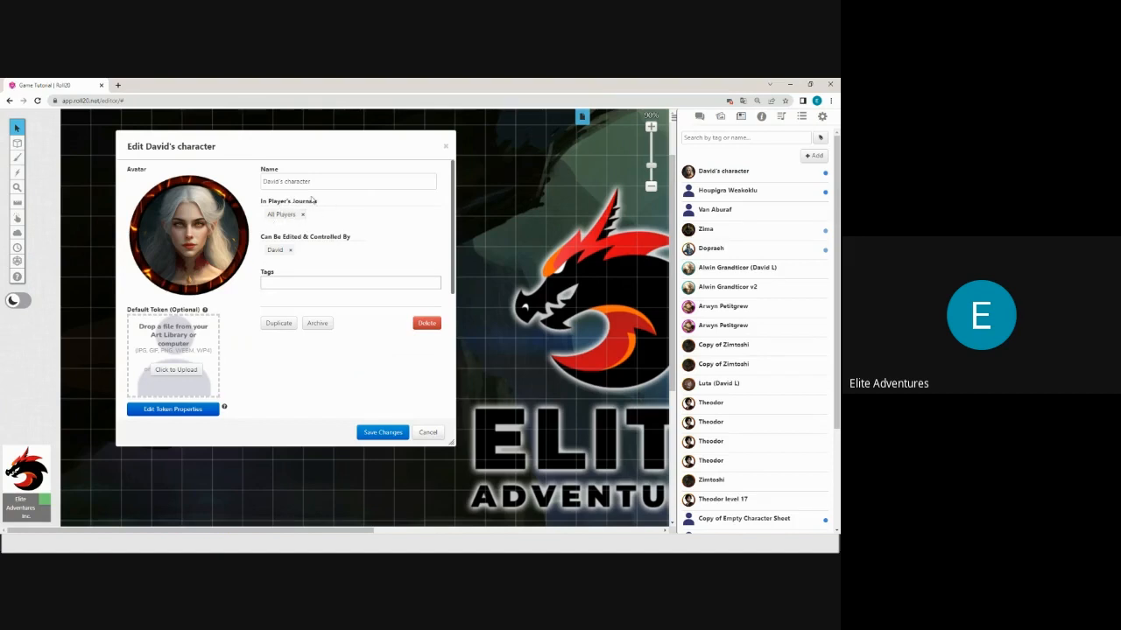
{"action": "left_click", "coordinate": [284, 252]}
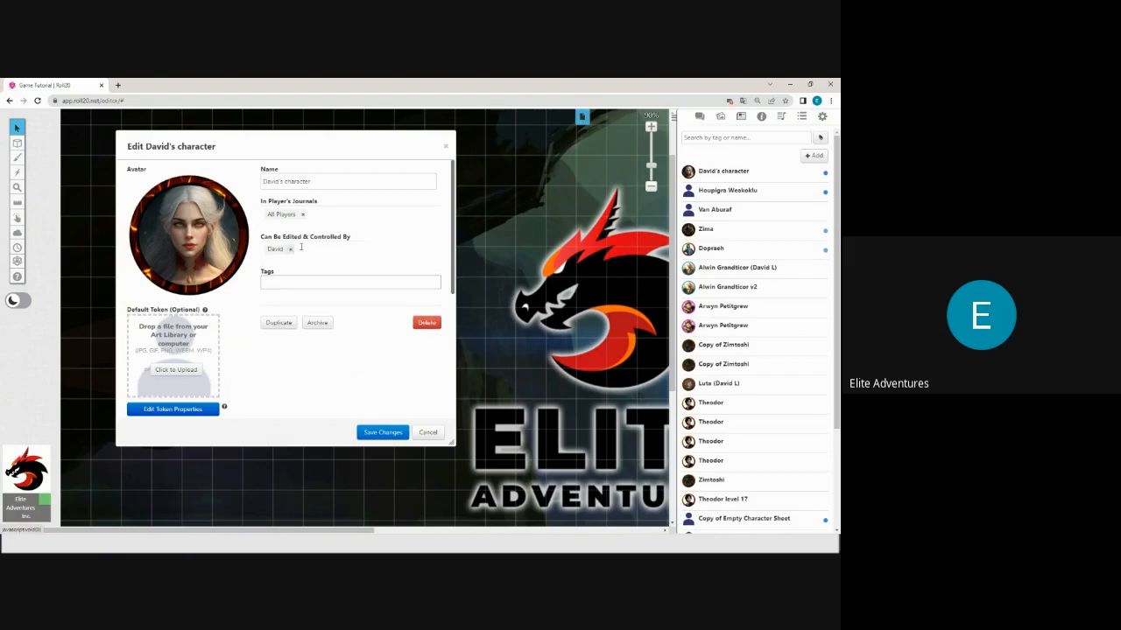
{"action": "left_click", "coordinate": [278, 264]}
{"action": "left_click", "coordinate": [264, 405]}
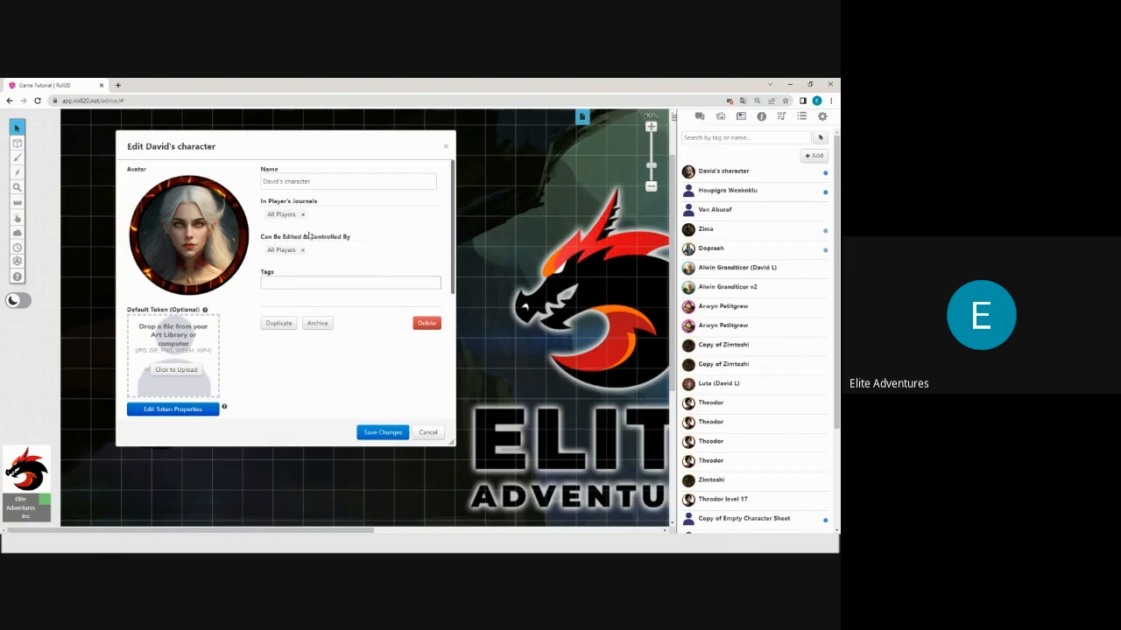
{"action": "left_click", "coordinate": [303, 251]}
{"action": "left_click", "coordinate": [280, 297]}
Restrict the character's journal visibility to the single assigned player and switch it back to All Players
{"action": "left_click", "coordinate": [303, 215]}
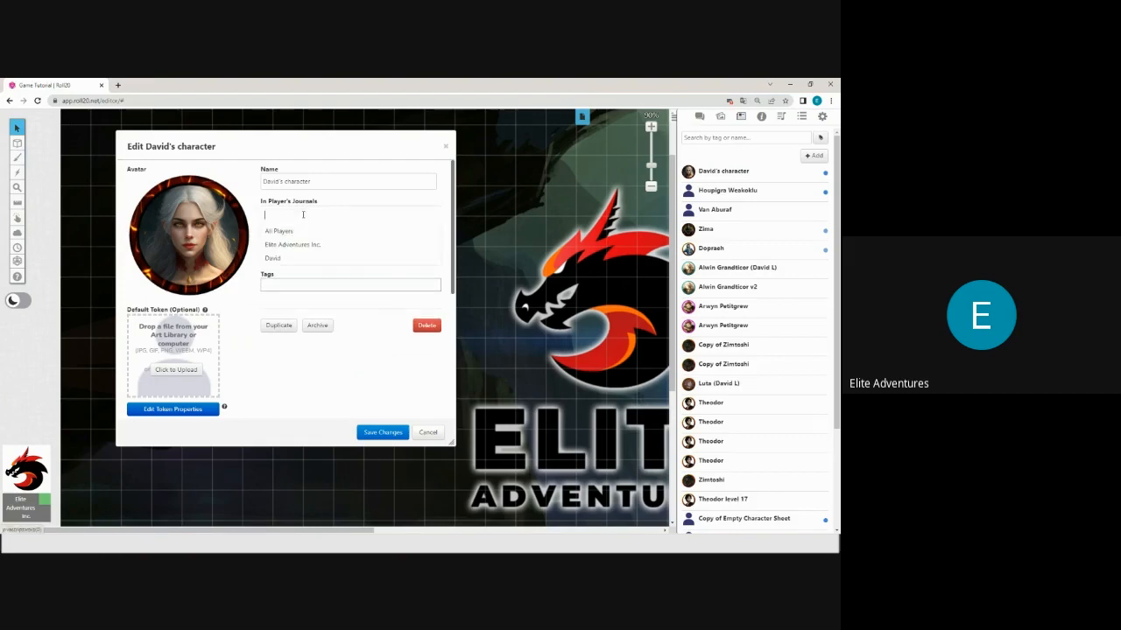
{"action": "left_click", "coordinate": [273, 258]}
{"action": "left_click", "coordinate": [297, 367]}
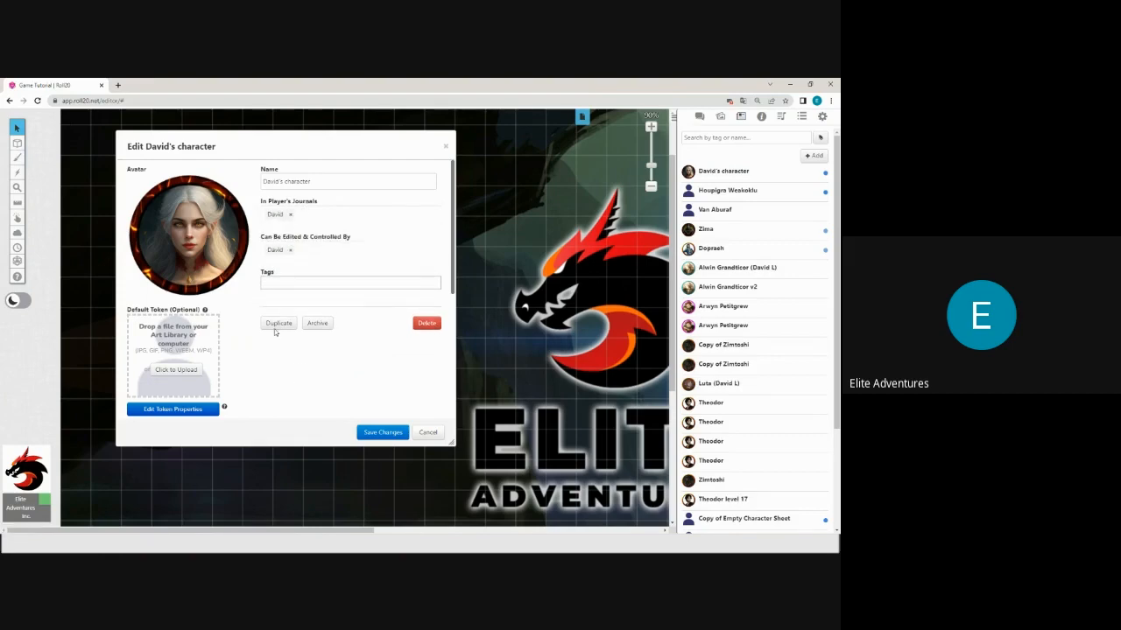
{"action": "left_click", "coordinate": [289, 215]}
{"action": "left_click", "coordinate": [289, 231]}
{"action": "mouse_move", "coordinate": [230, 143]}
{"action": "left_mouse_down"}
{"action": "mouse_move", "coordinate": [336, 136]}
{"action": "mouse_move", "coordinate": [244, 155]}
{"action": "left_mouse_up"}
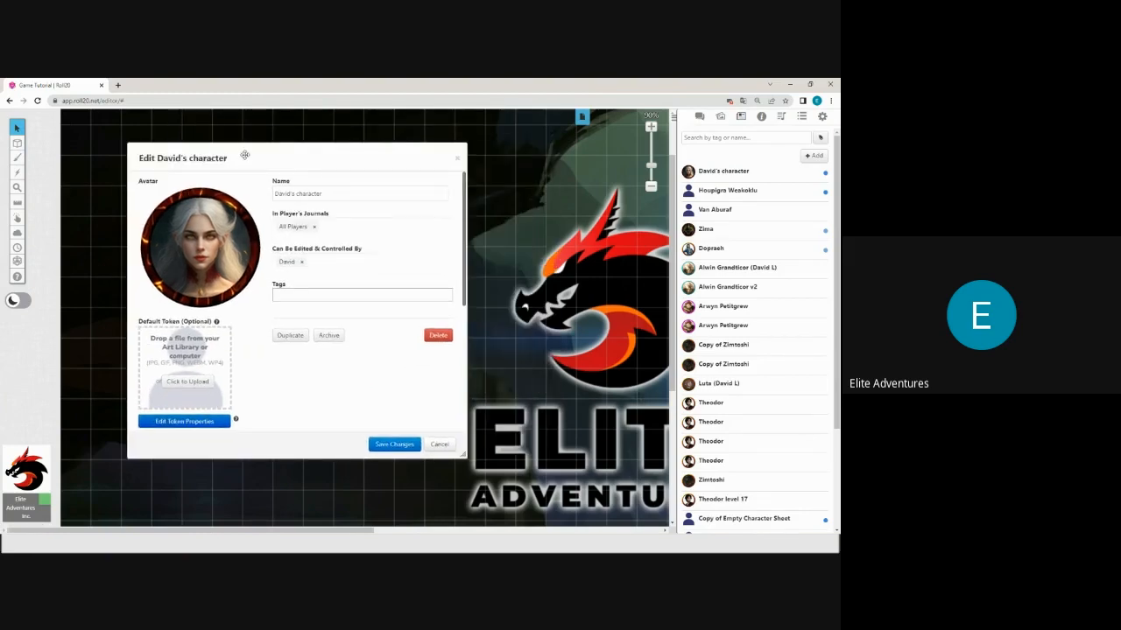
Reassign the character's journal visibility to All Players and save the character changes
{"action": "left_click", "coordinate": [314, 227]}
{"action": "left_click", "coordinate": [289, 239]}
{"action": "left_click", "coordinate": [289, 400]}
{"action": "left_click", "coordinate": [392, 446]}
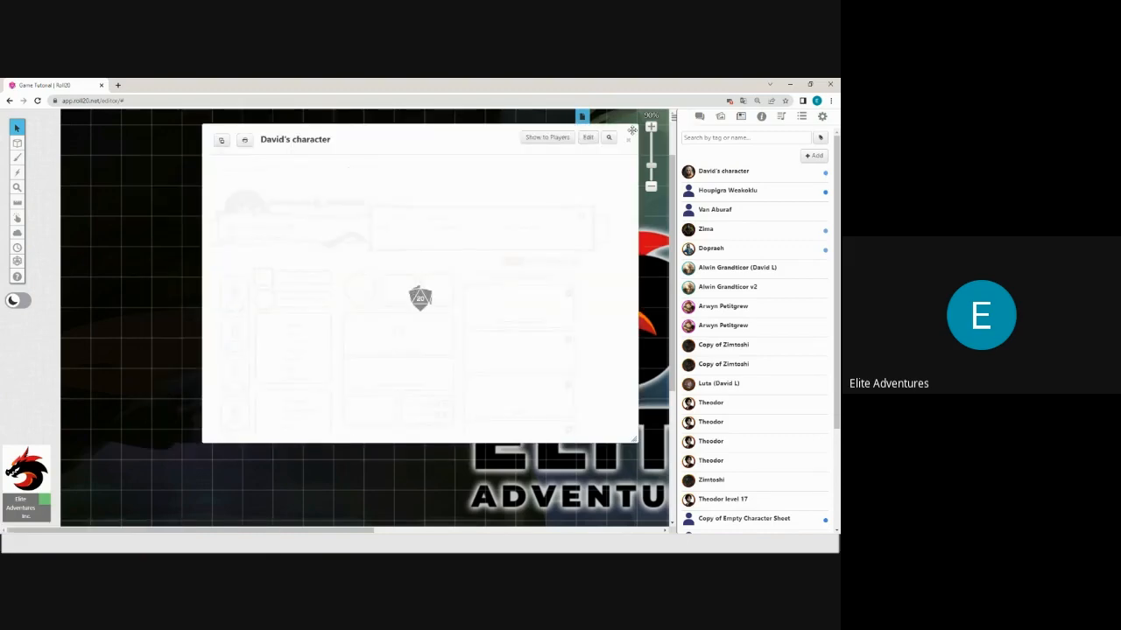
Close the character sheet and place the character's token on the map beside the dragon logo
{"action": "left_click", "coordinate": [629, 139]}
{"action": "left_click_drag", "start_coordinate": [724, 171], "coordinate": [438, 304]}
{"action": "left_click", "coordinate": [423, 288]}
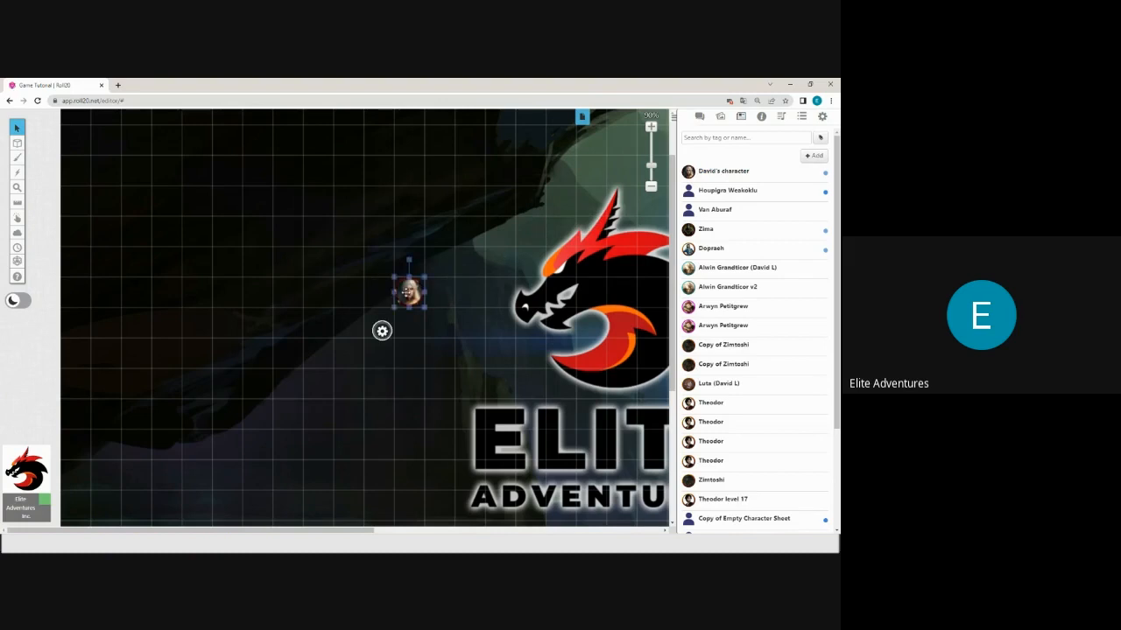
Open the placed token's settings and rename the token to Theo
{"action": "scroll", "coordinate": [406, 499], "scroll_direction": "right", "scroll_amount": 3}
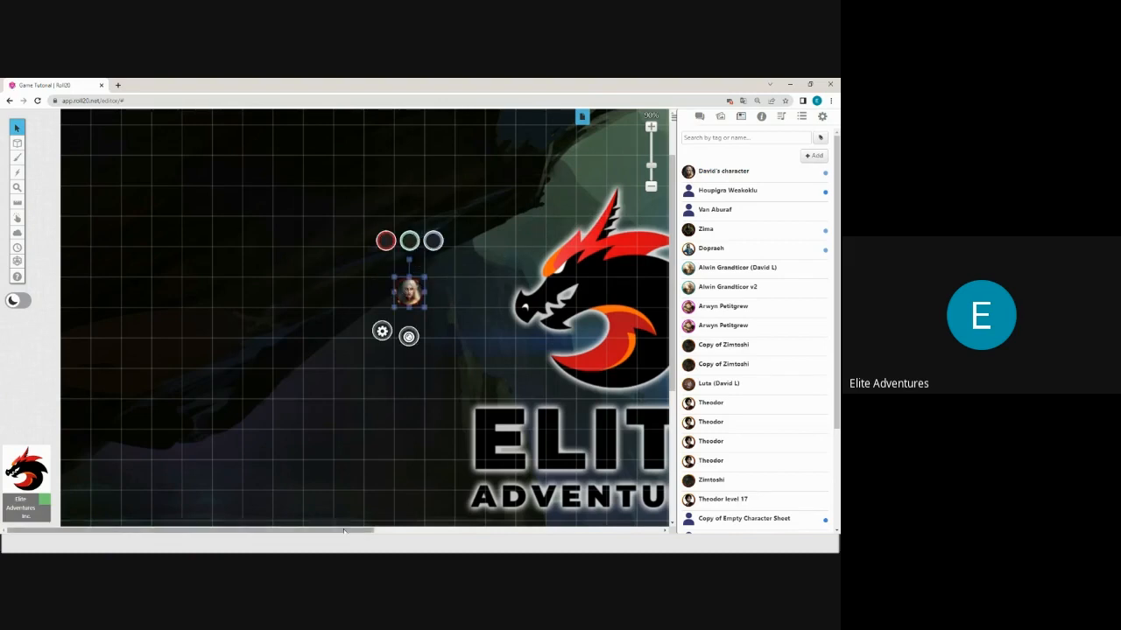
{"action": "left_click", "coordinate": [267, 332]}
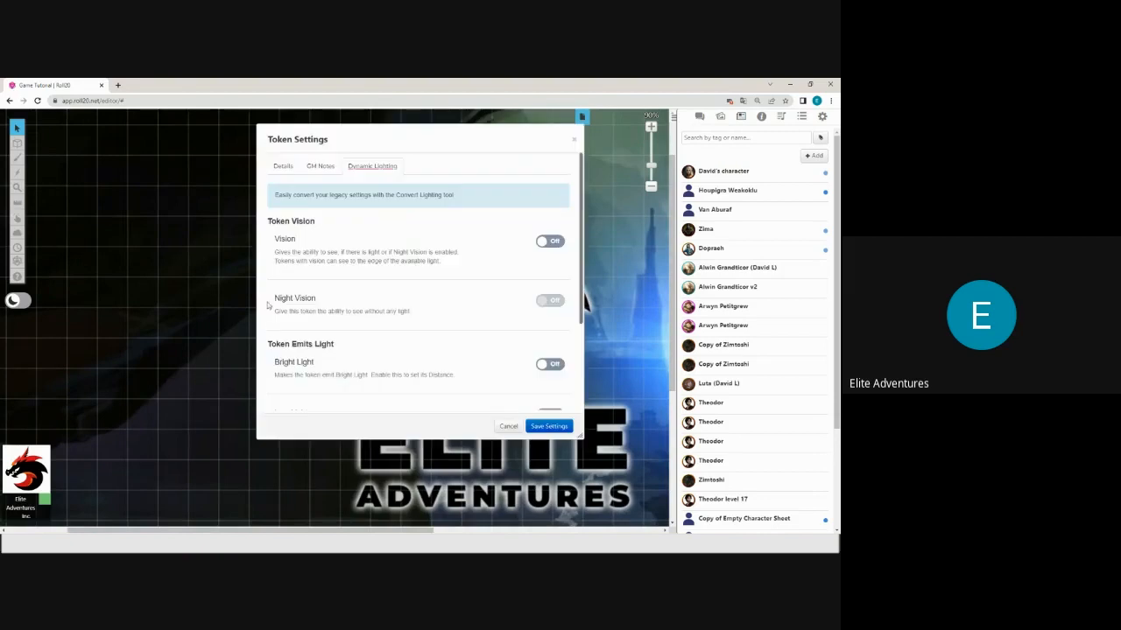
{"action": "left_click", "coordinate": [283, 166]}
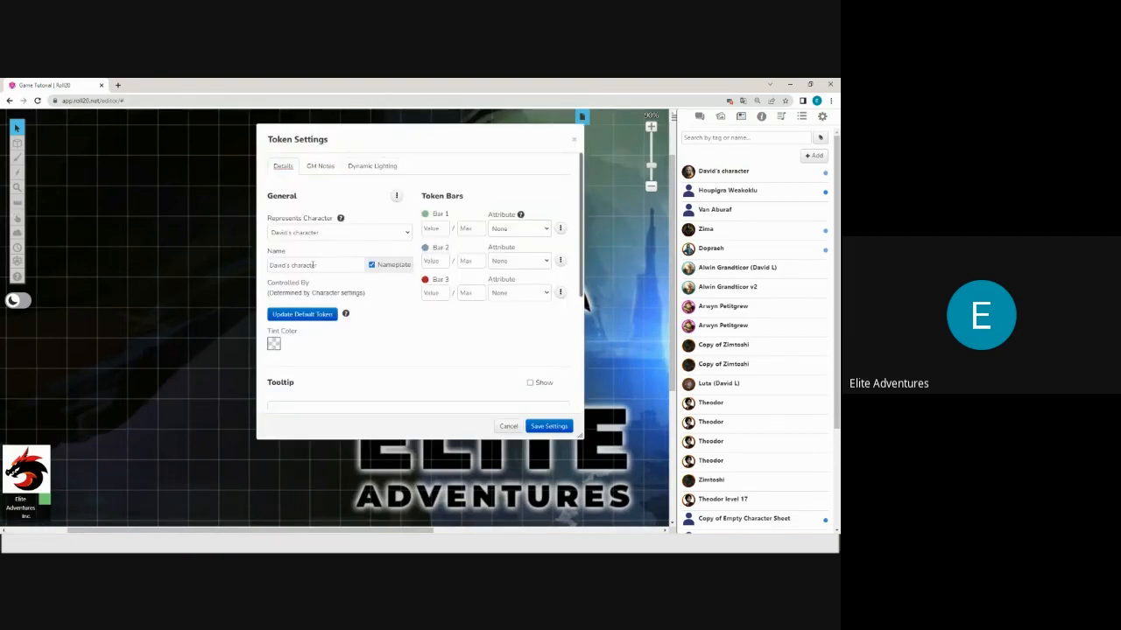
{"action": "triple_click", "coordinate": [329, 265]}
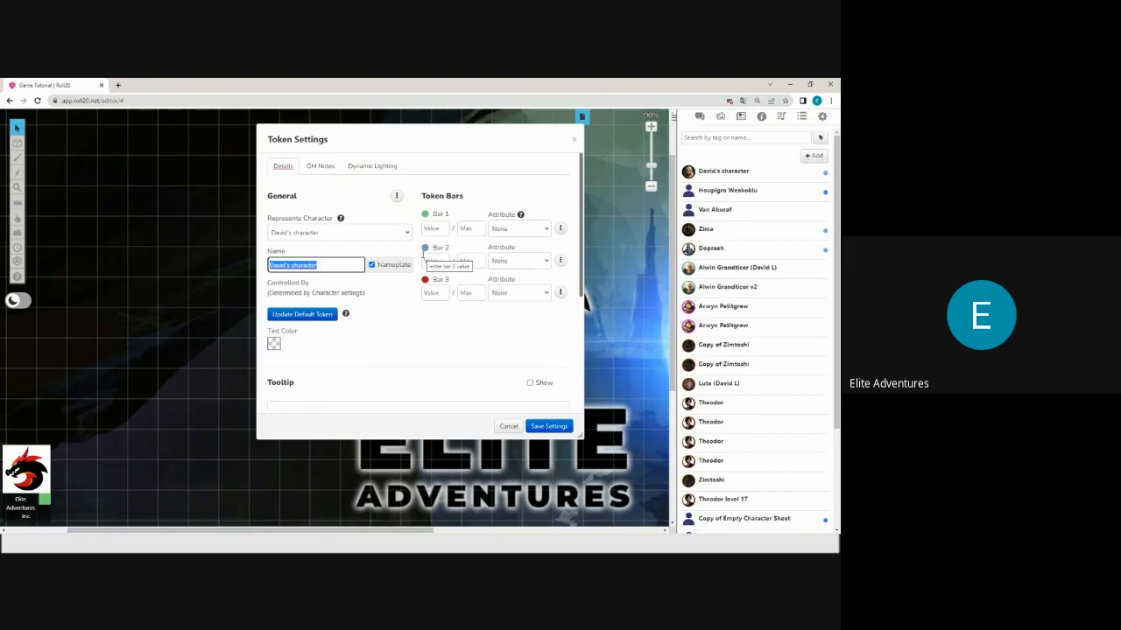
{"action": "type", "text": "Theo"}
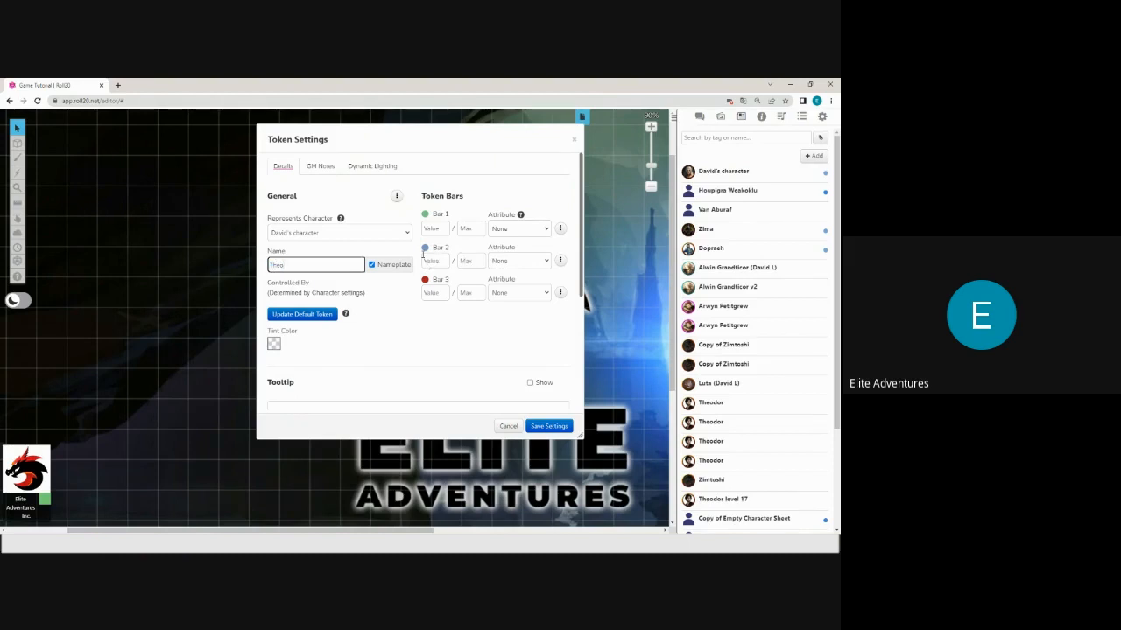
{"action": "left_click", "coordinate": [380, 304]}
Enable the See player permission for the token's general details
{"action": "left_click", "coordinate": [396, 196]}
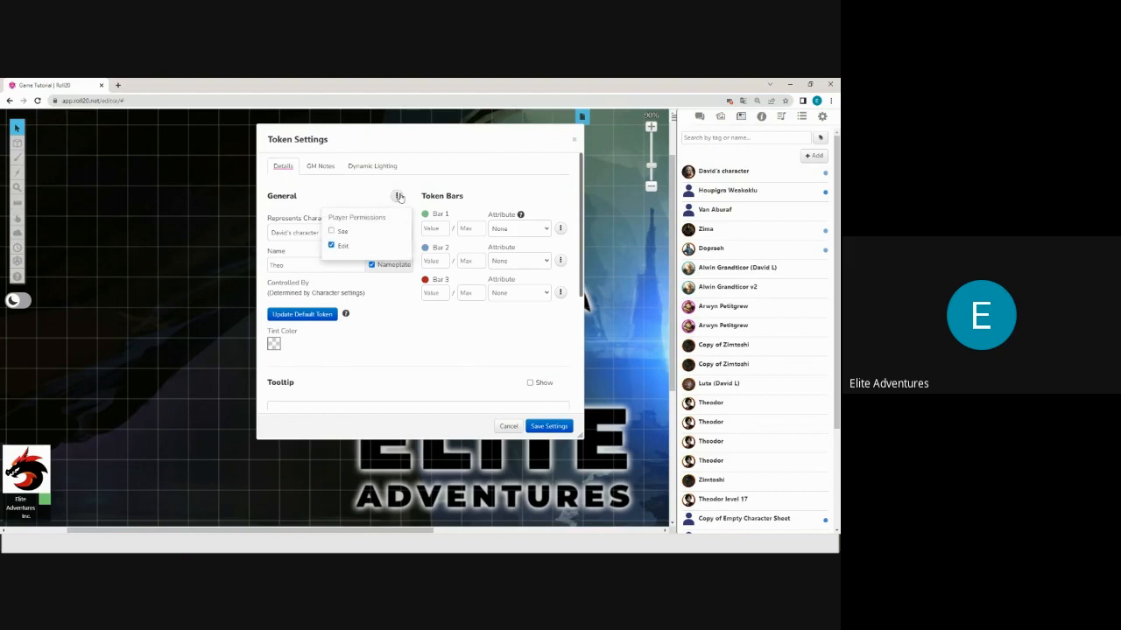
{"action": "left_click", "coordinate": [331, 232]}
{"action": "left_click", "coordinate": [408, 326]}
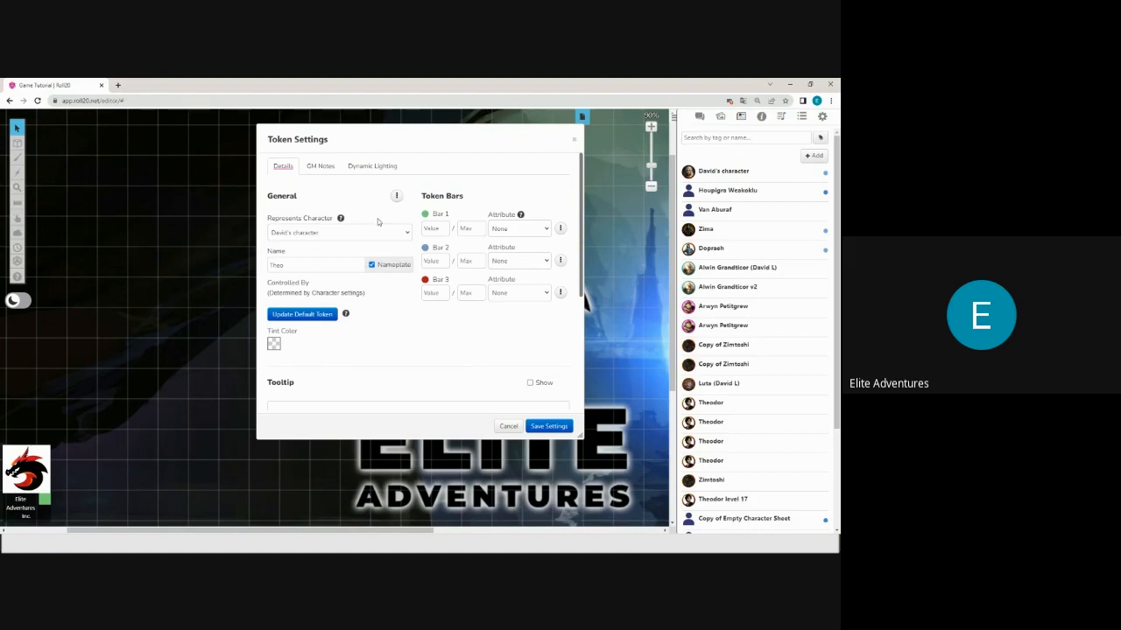
Link the token's Bar 1 to the hp attribute
{"action": "left_click", "coordinate": [519, 229]}
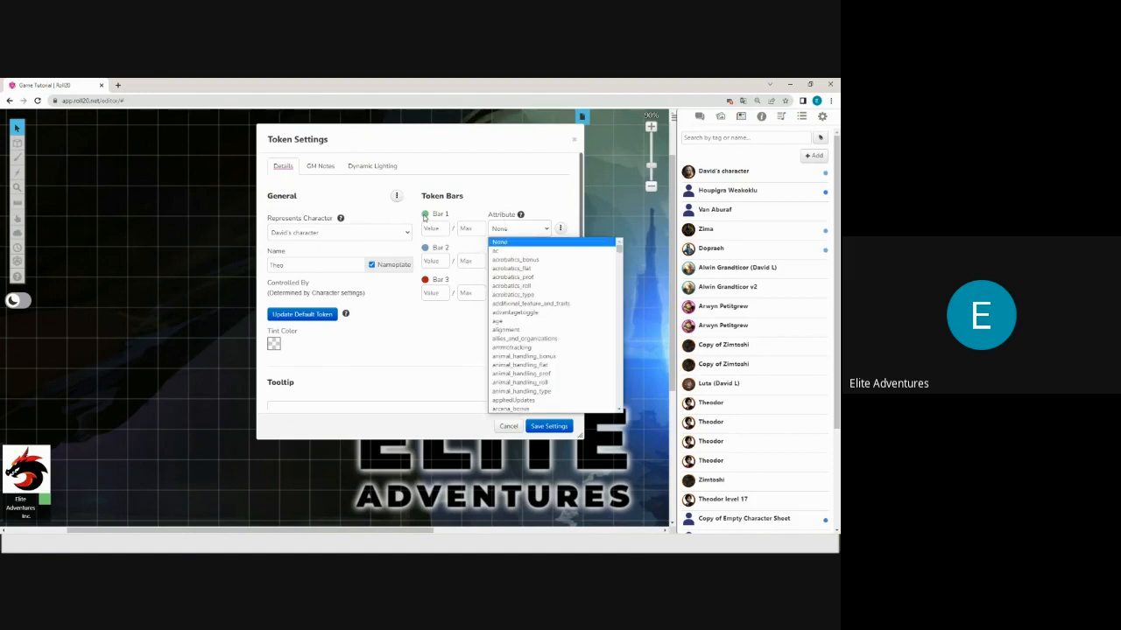
{"action": "key", "text": "h"}
{"action": "scroll", "coordinate": [525, 298], "scroll_direction": "down", "scroll_amount": 5}
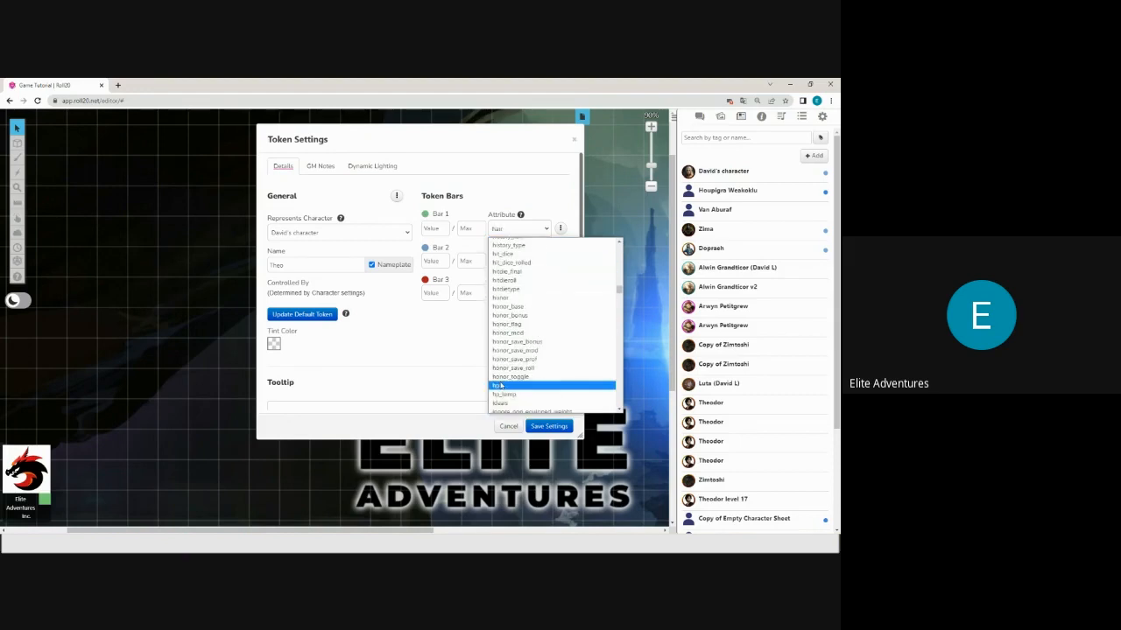
{"action": "left_click", "coordinate": [501, 386]}
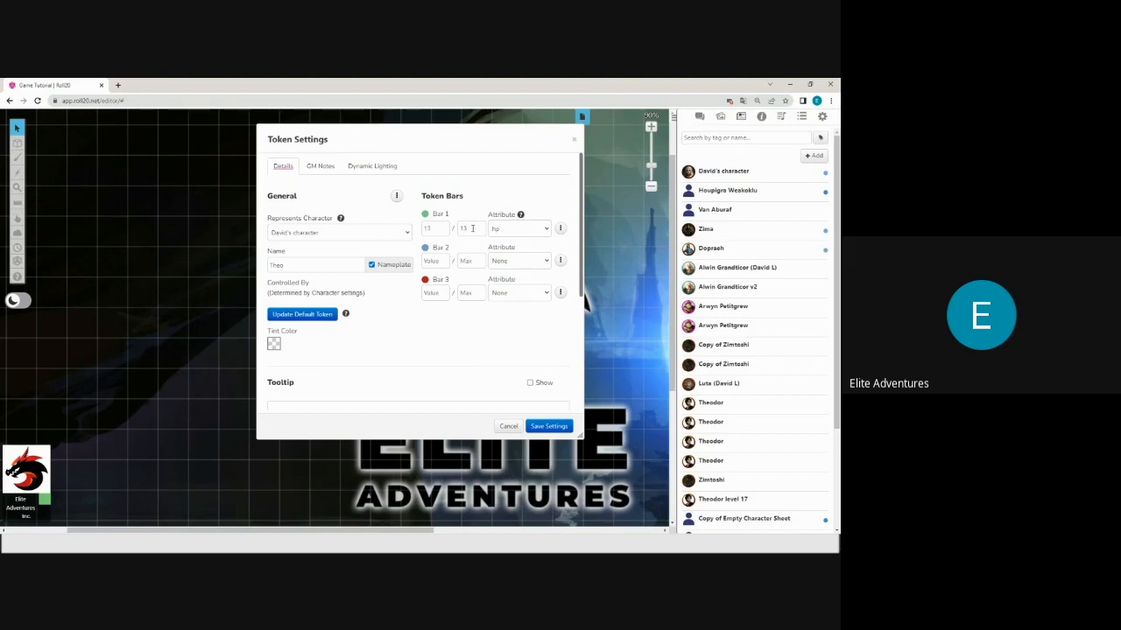
Let players see Bar 1, set its text overlay to Visible to Everyone, and save the token settings
{"action": "left_click", "coordinate": [560, 229]}
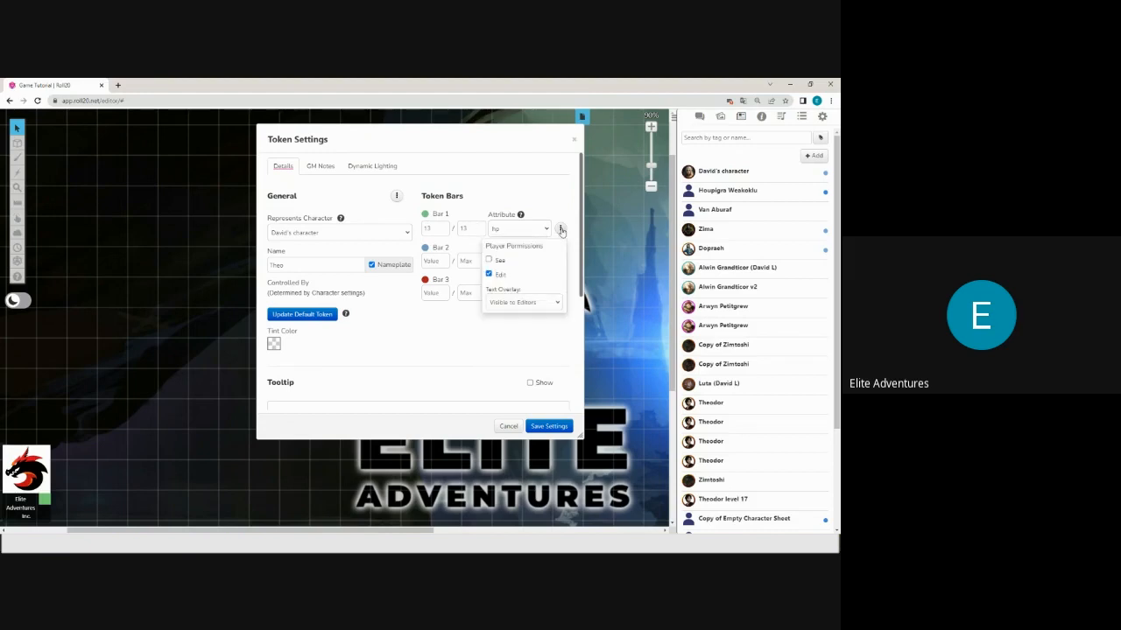
{"action": "left_click", "coordinate": [488, 261]}
{"action": "left_click", "coordinate": [528, 302]}
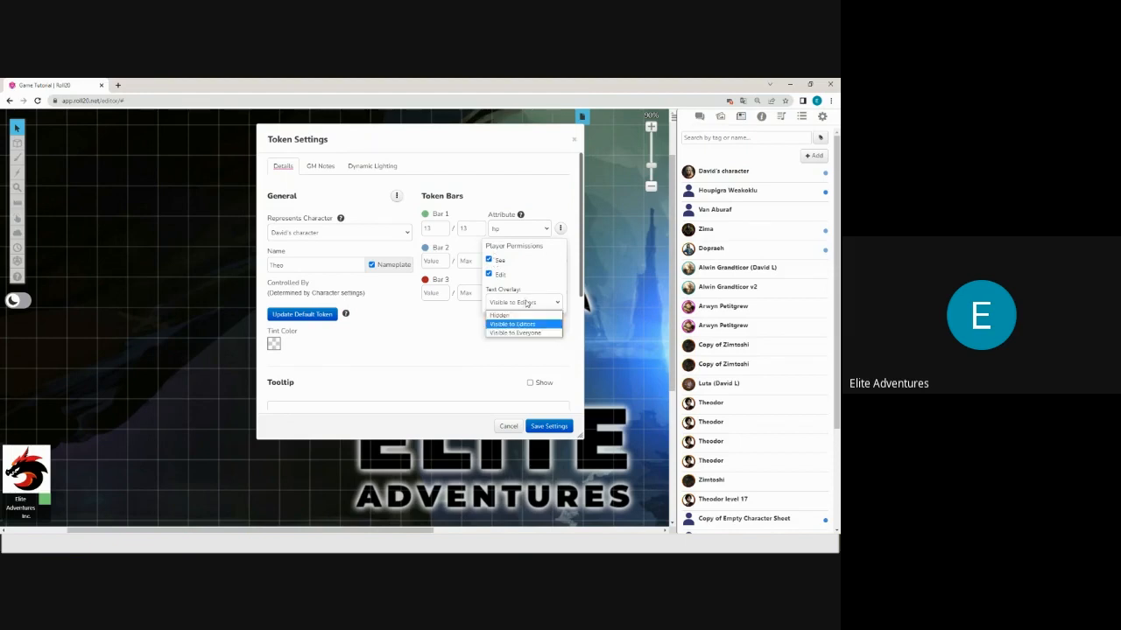
{"action": "left_click", "coordinate": [518, 333]}
{"action": "left_click", "coordinate": [561, 228]}
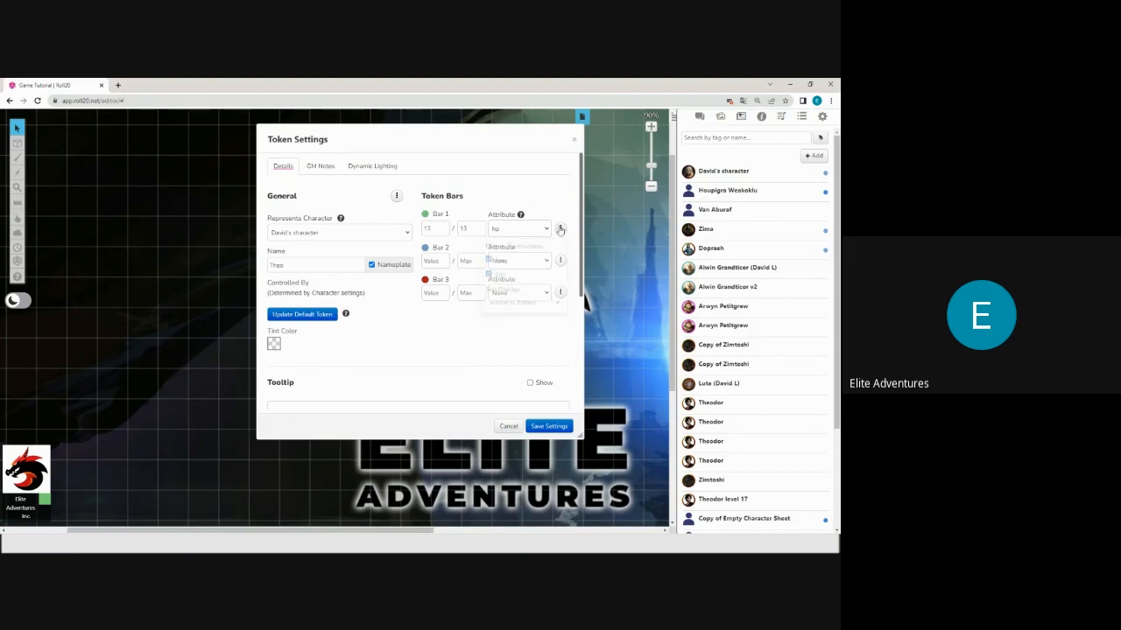
{"action": "left_click", "coordinate": [516, 304]}
{"action": "left_click", "coordinate": [516, 333]}
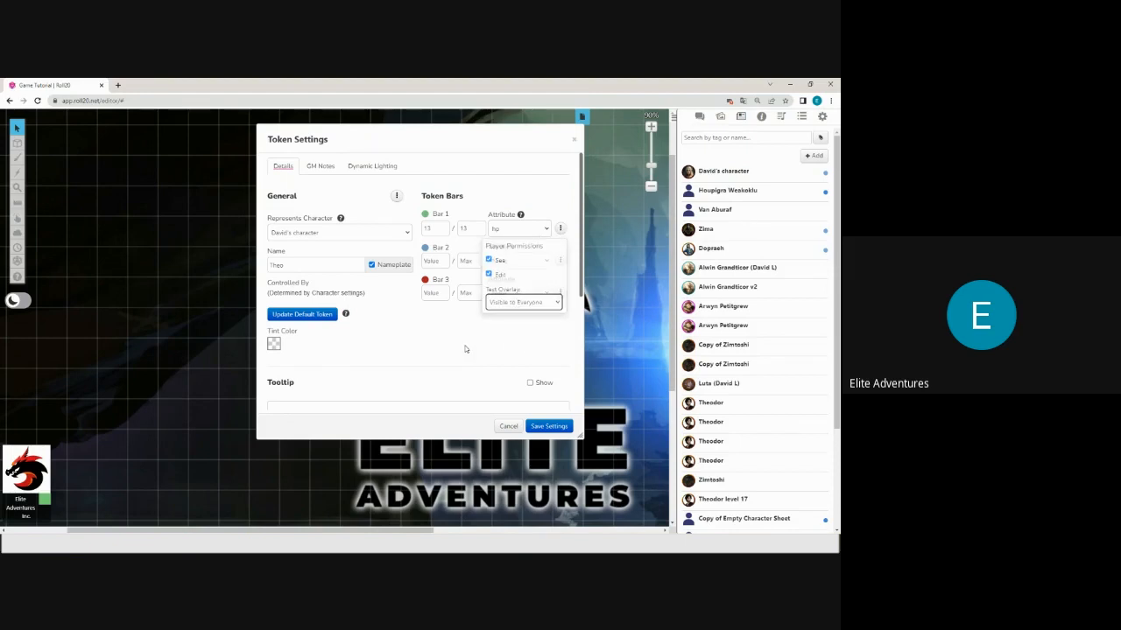
{"action": "left_click", "coordinate": [549, 426]}
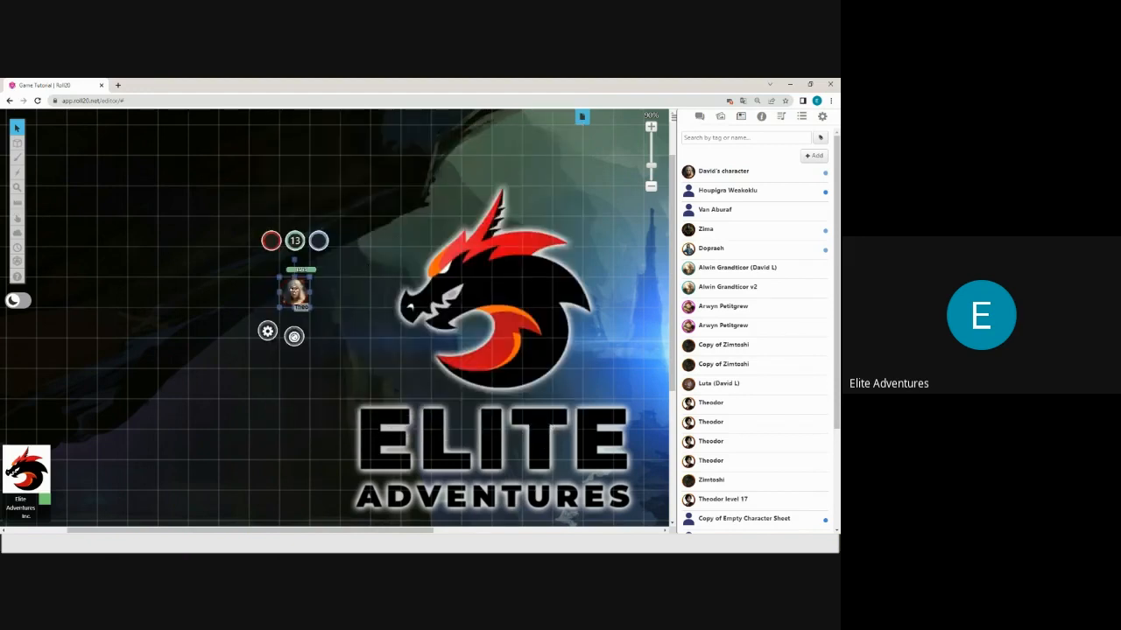
Move the Theo token one grid square to the right on the map
{"action": "left_click_drag", "start_coordinate": [310, 297], "coordinate": [339, 297]}
{"action": "left_click", "coordinate": [293, 170]}
{"action": "left_click", "coordinate": [313, 290]}
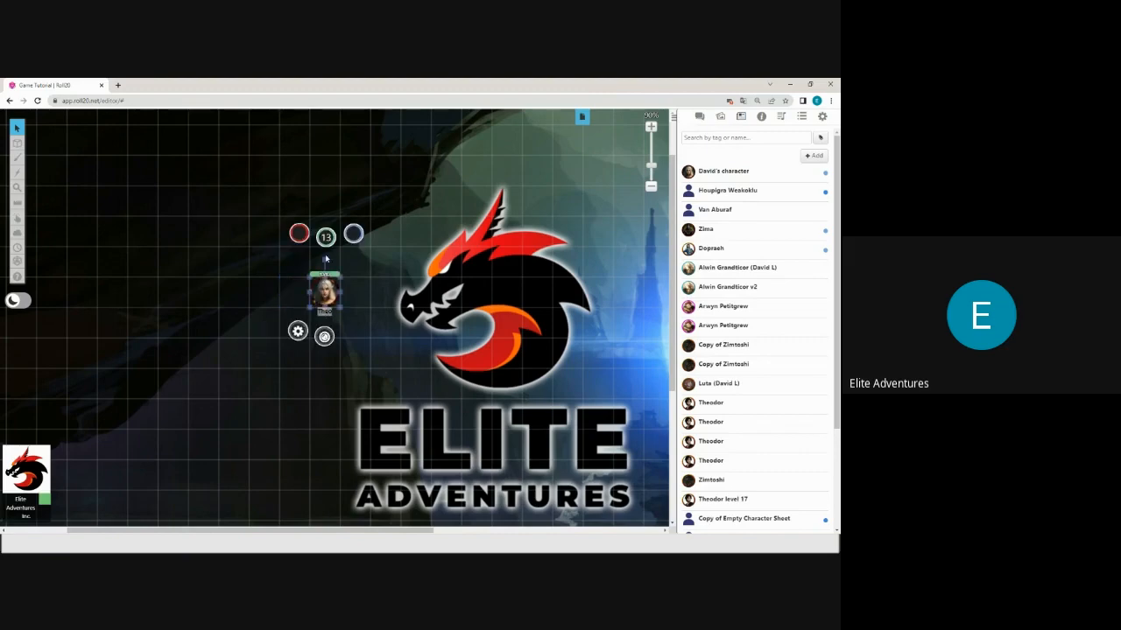
Subtract 4 from the Theo token's hit points using its Bar 1 bubble
{"action": "left_click", "coordinate": [326, 243]}
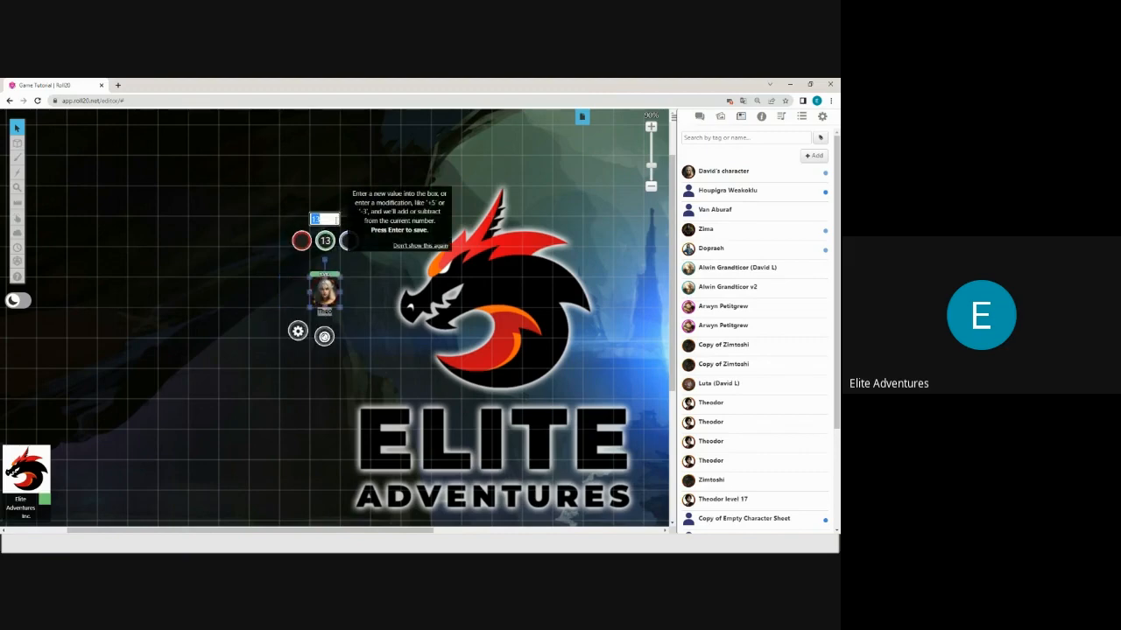
{"action": "key", "text": "BackSpace"}
{"action": "type", "text": "-4"}
{"action": "key", "text": "Return"}
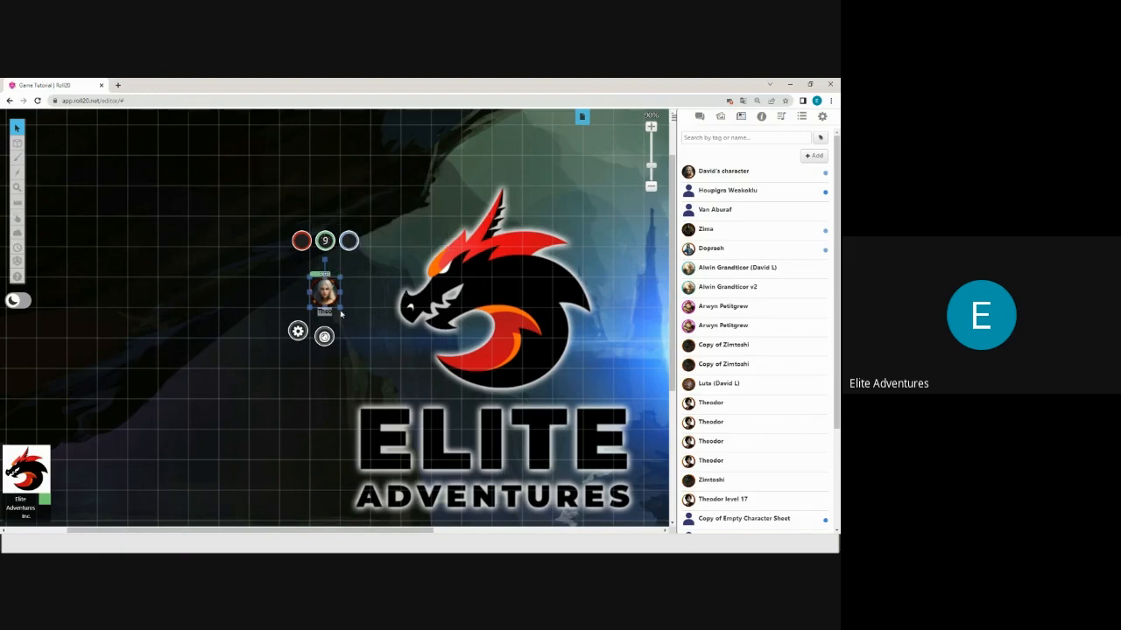
Open the character sheet from the Theo token, set the current hit points to 5, and collapse the sheet window
{"action": "left_click", "coordinate": [342, 313]}
{"action": "left_click", "coordinate": [327, 297]}
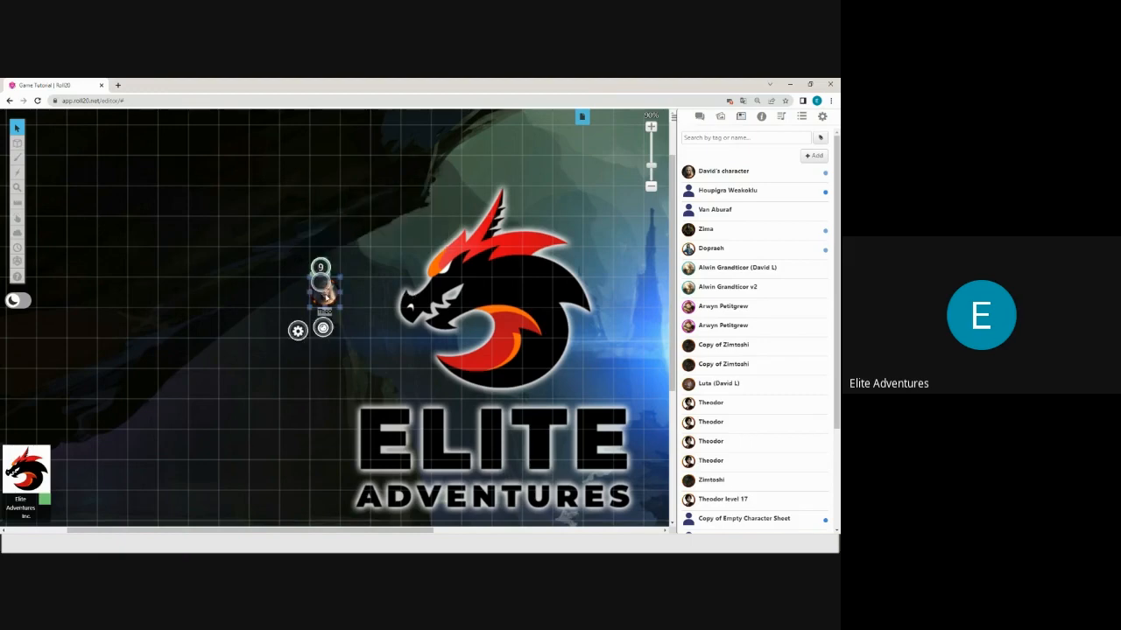
{"action": "double_click", "coordinate": [327, 297]}
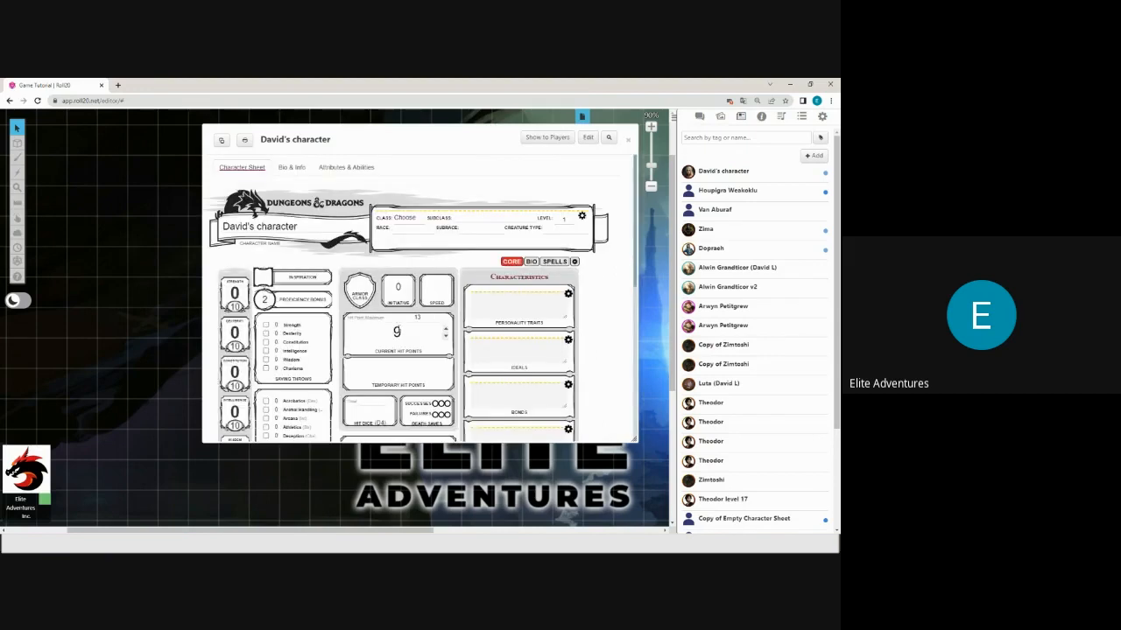
{"action": "left_click_drag", "start_coordinate": [400, 332], "coordinate": [351, 330]}
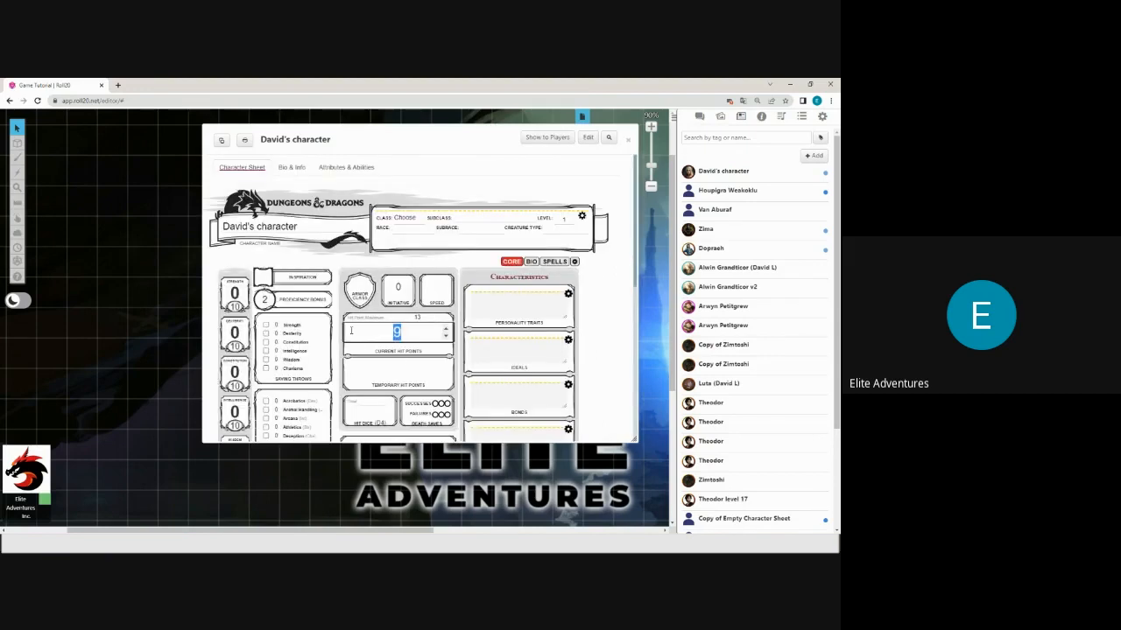
{"action": "type", "text": "5"}
{"action": "double_click", "coordinate": [424, 137]}
{"action": "left_click", "coordinate": [346, 302]}
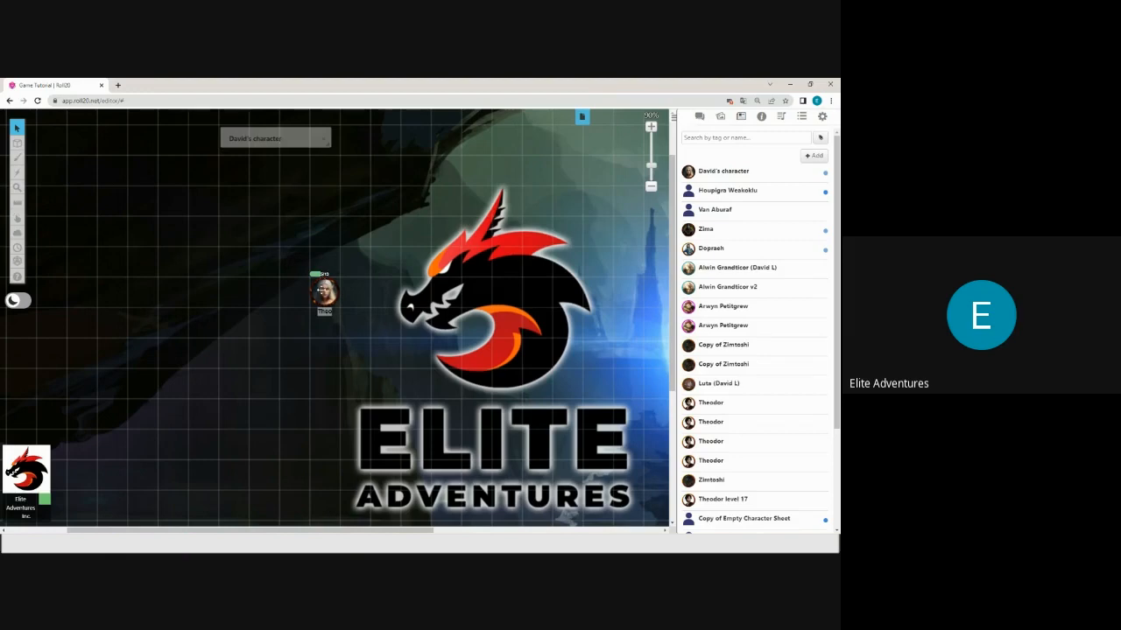
Open the Theo token's dynamic lighting settings and enable Vision and Night Vision
{"action": "left_click", "coordinate": [323, 289]}
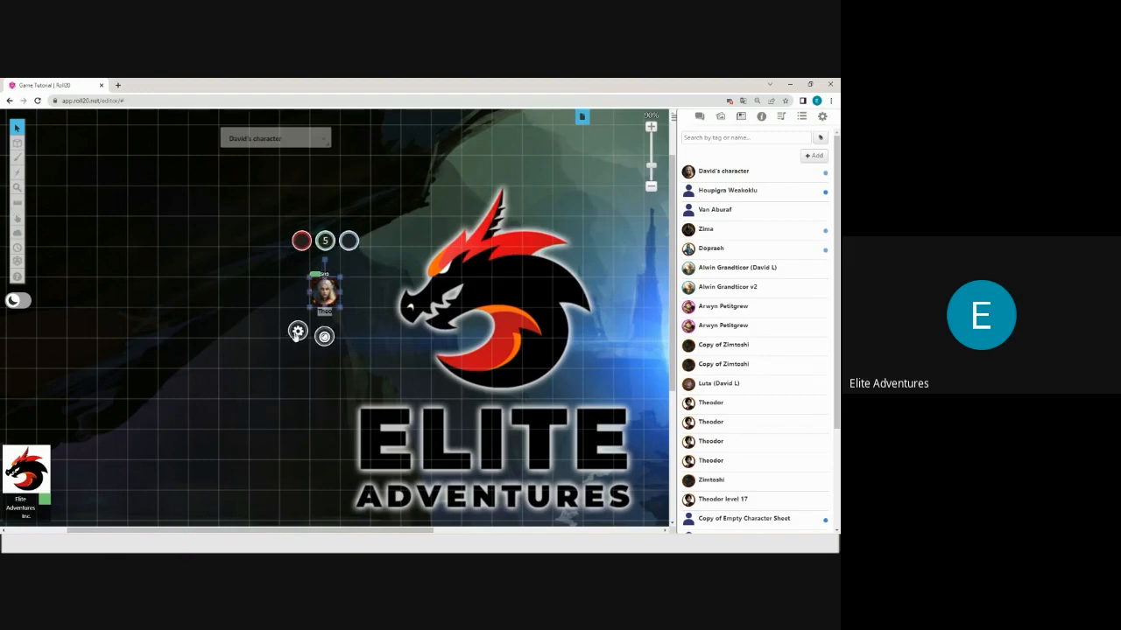
{"action": "left_click", "coordinate": [297, 331]}
{"action": "left_click", "coordinate": [375, 167]}
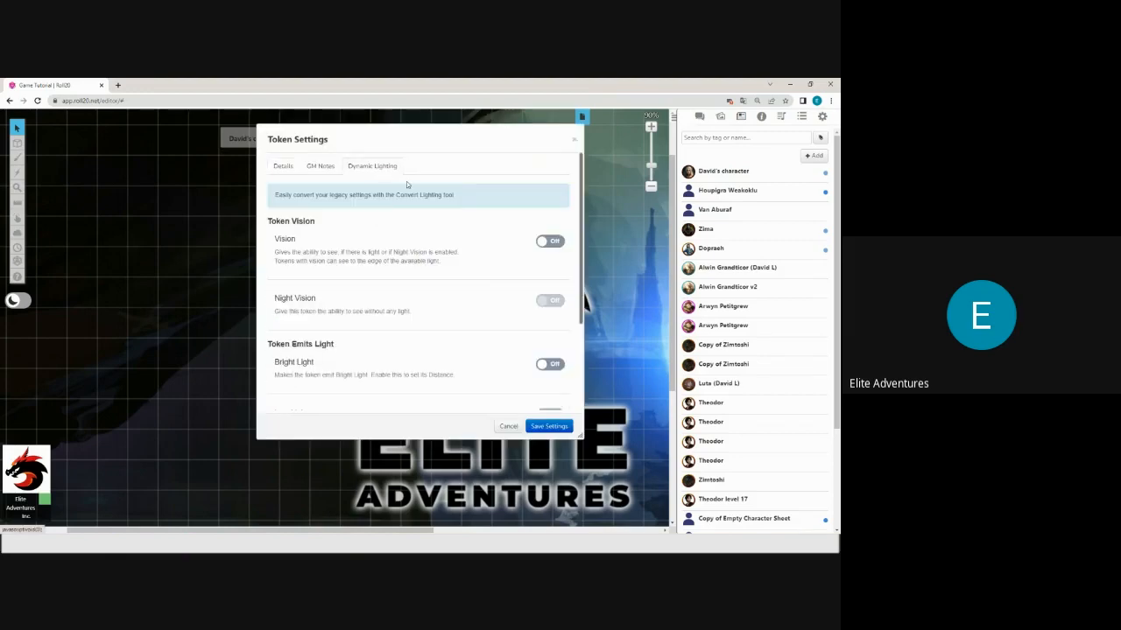
{"action": "left_click", "coordinate": [550, 241]}
{"action": "left_click", "coordinate": [550, 300]}
Set the Night Vision effect to Dimming with a distance of 10 ft, and save the token settings
{"action": "scroll", "coordinate": [455, 263], "scroll_direction": "down", "scroll_amount": 1}
{"action": "left_click", "coordinate": [562, 310]}
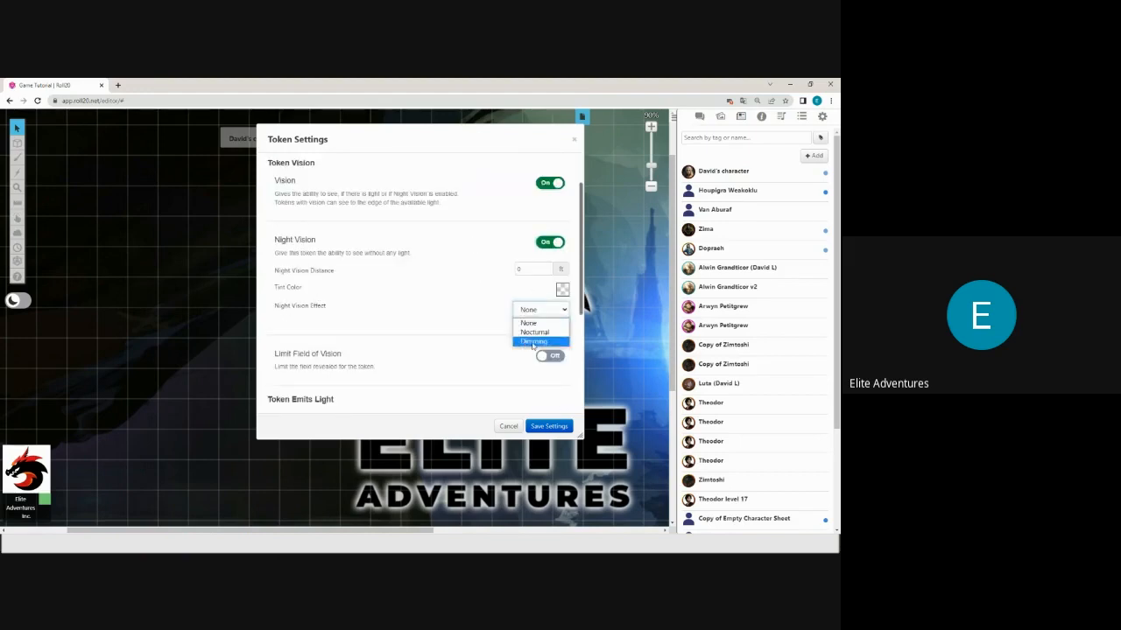
{"action": "left_click", "coordinate": [533, 345]}
{"action": "double_click", "coordinate": [530, 267]}
{"action": "type", "text": "10"}
{"action": "left_click", "coordinate": [469, 280]}
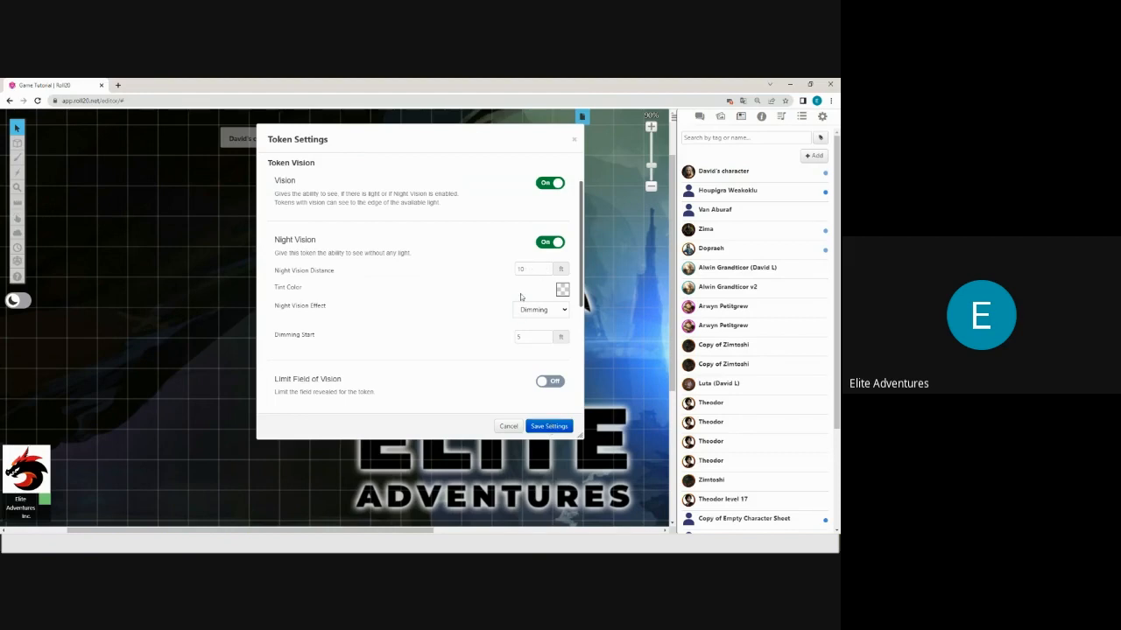
{"action": "left_click", "coordinate": [559, 311]}
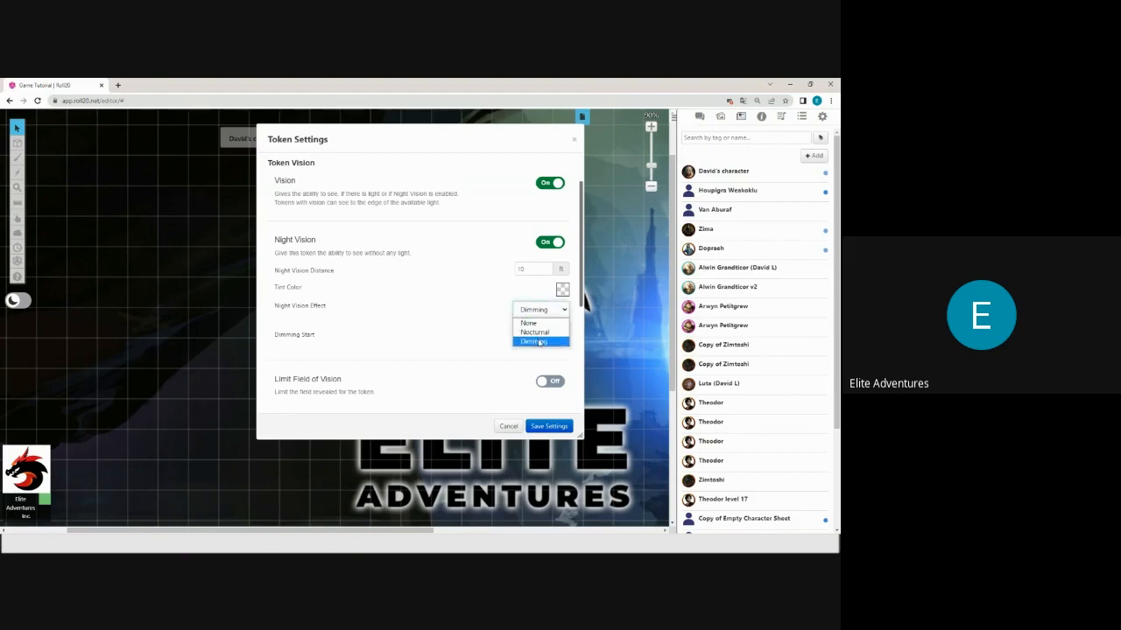
{"action": "left_click", "coordinate": [540, 341]}
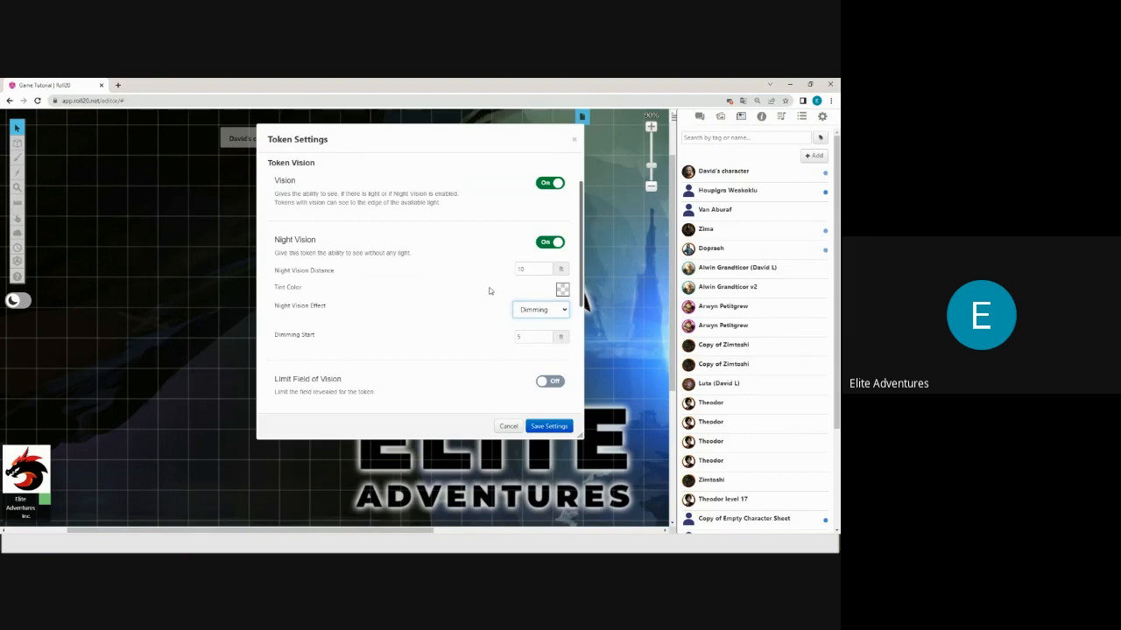
{"action": "left_click", "coordinate": [469, 288]}
{"action": "left_click", "coordinate": [551, 426]}
Move the Theo token one grid square down and copy it
{"action": "left_click", "coordinate": [323, 293]}
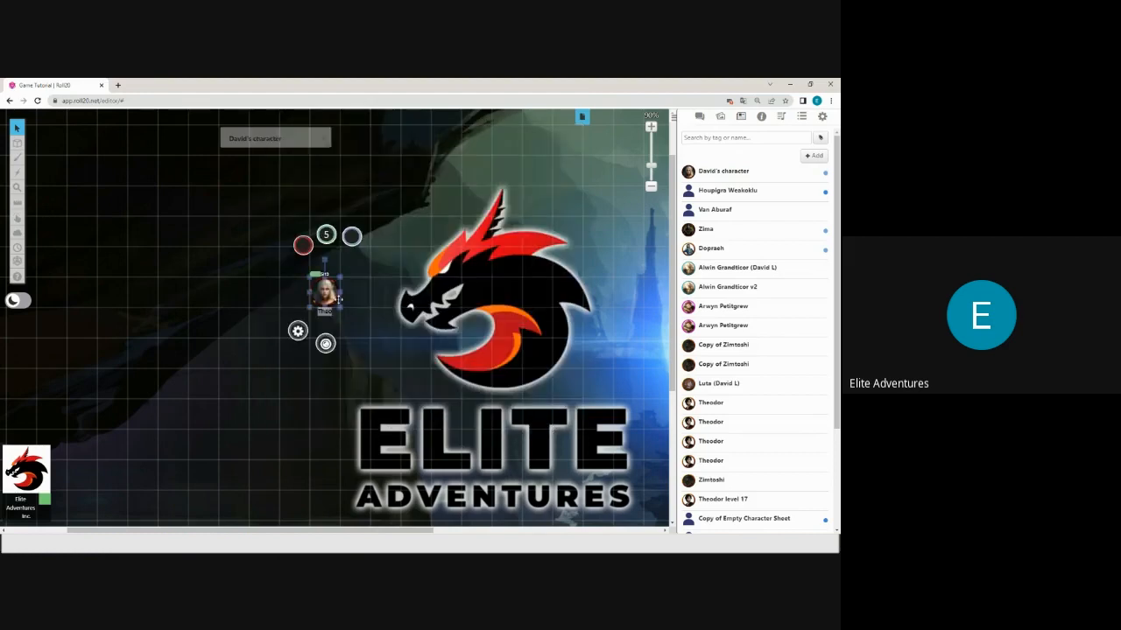
{"action": "left_click_drag", "start_coordinate": [333, 296], "coordinate": [366, 328]}
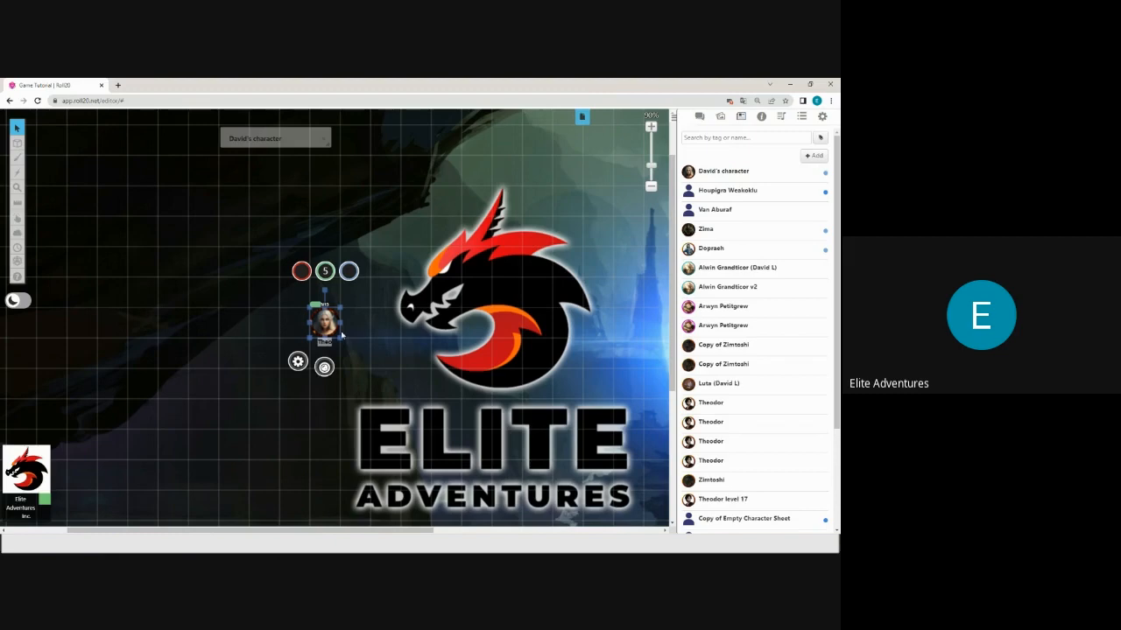
{"action": "right_click", "coordinate": [325, 322]}
{"action": "left_click", "coordinate": [378, 297]}
{"action": "left_click_drag", "start_coordinate": [222, 403], "coordinate": [515, 232]}
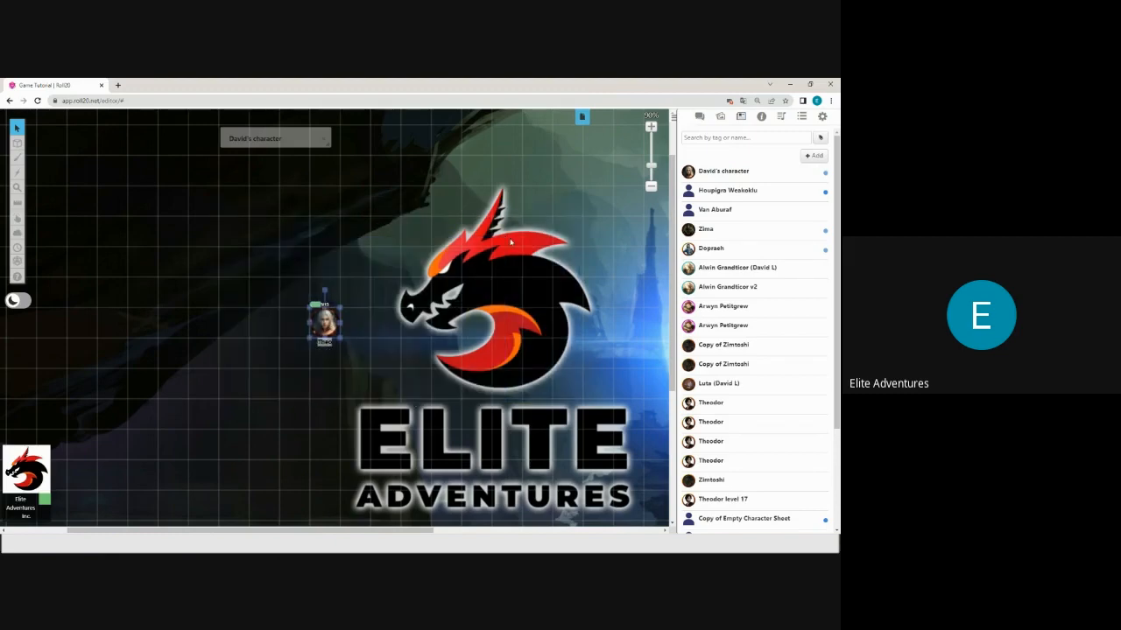
{"action": "right_click", "coordinate": [325, 322]}
{"action": "left_click", "coordinate": [350, 297]}
{"action": "left_click", "coordinate": [556, 130]}
Switch to the Treasure Under the M… dungeon page and paste the Theo token into the corridor
{"action": "left_click", "coordinate": [582, 117]}
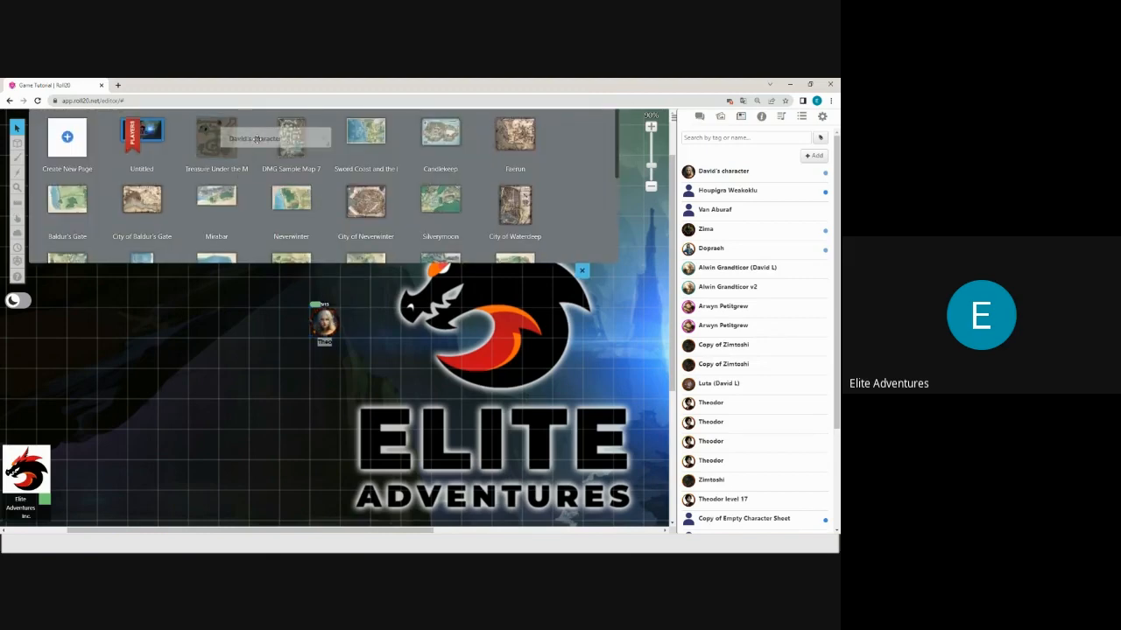
{"action": "left_click", "coordinate": [227, 142]}
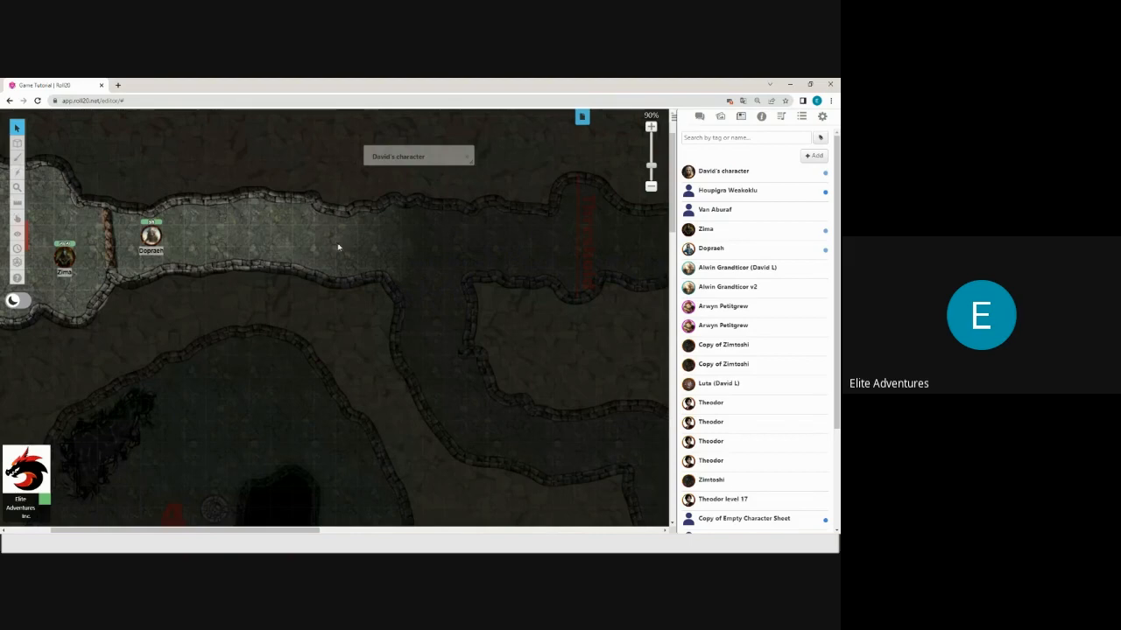
{"action": "right_click", "coordinate": [425, 233]}
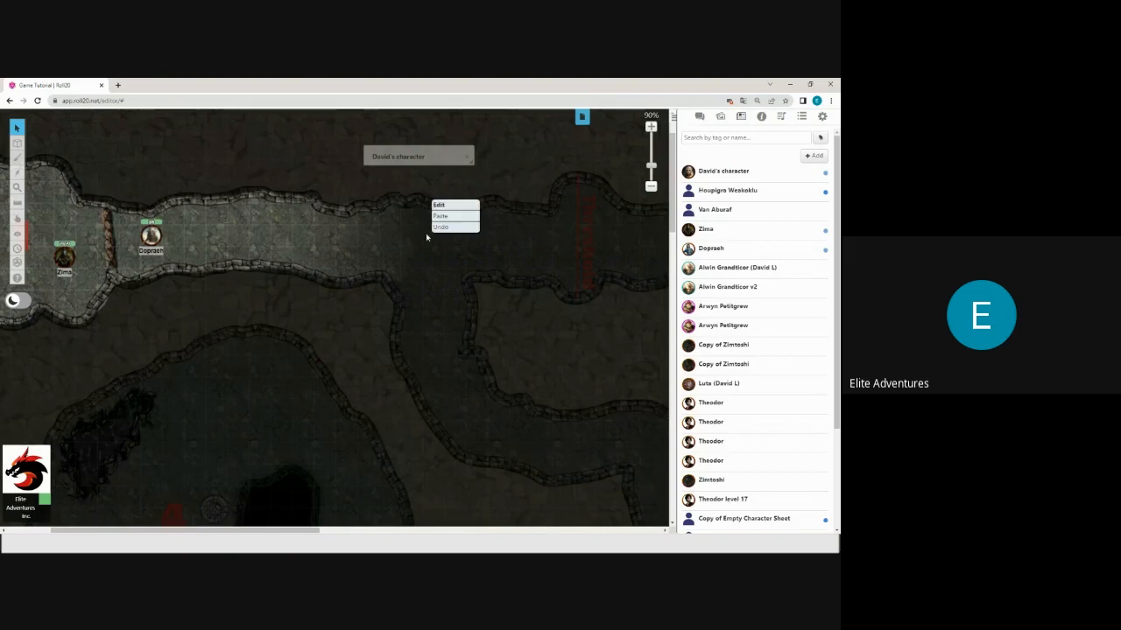
{"action": "left_click", "coordinate": [447, 221]}
{"action": "mouse_move", "coordinate": [411, 243]}
{"action": "left_mouse_down"}
{"action": "mouse_move", "coordinate": [402, 248]}
{"action": "mouse_move", "coordinate": [424, 251]}
{"action": "left_mouse_up"}
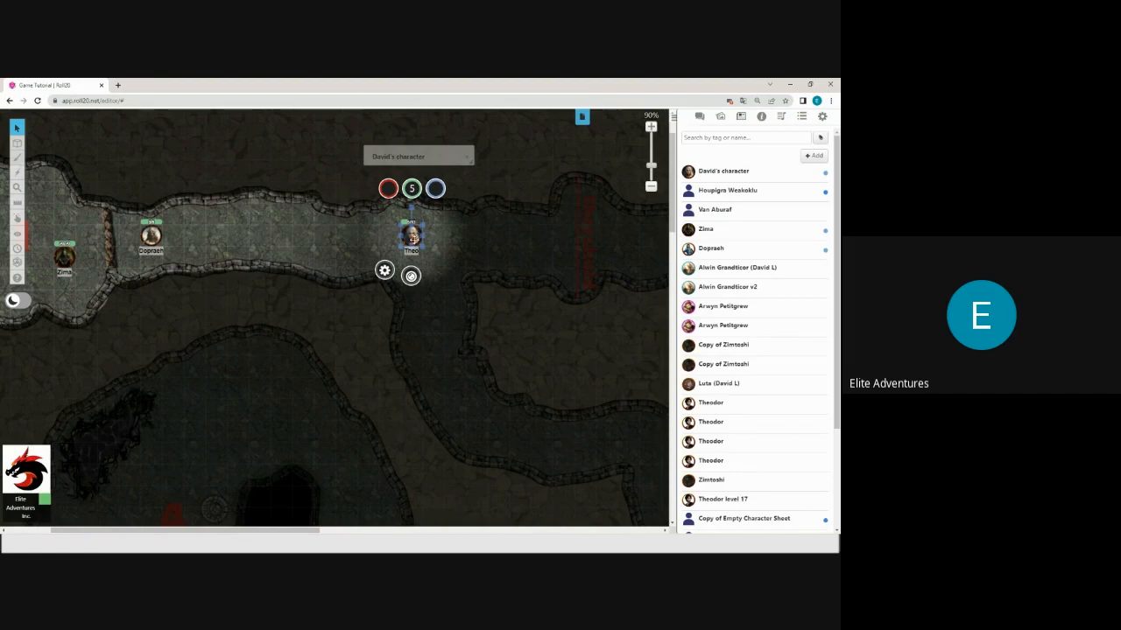
Preview the Theo token's line of sight while moving it two squares along the corridor toward Dopraeh
{"action": "key", "text": "ctrl+l"}
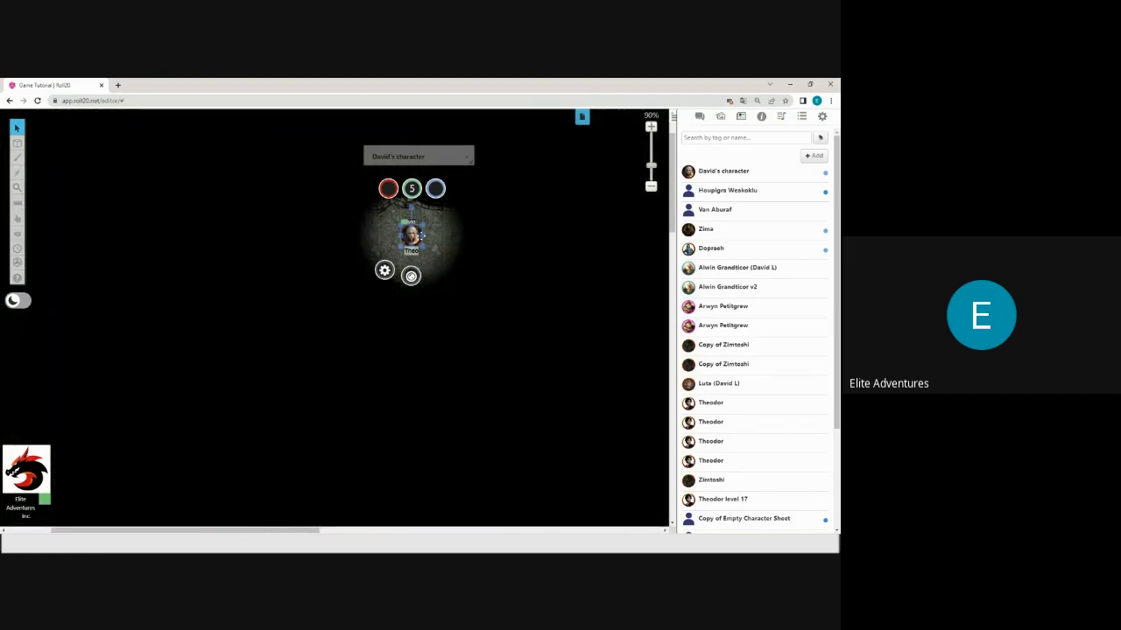
{"action": "key", "text": "Left"}
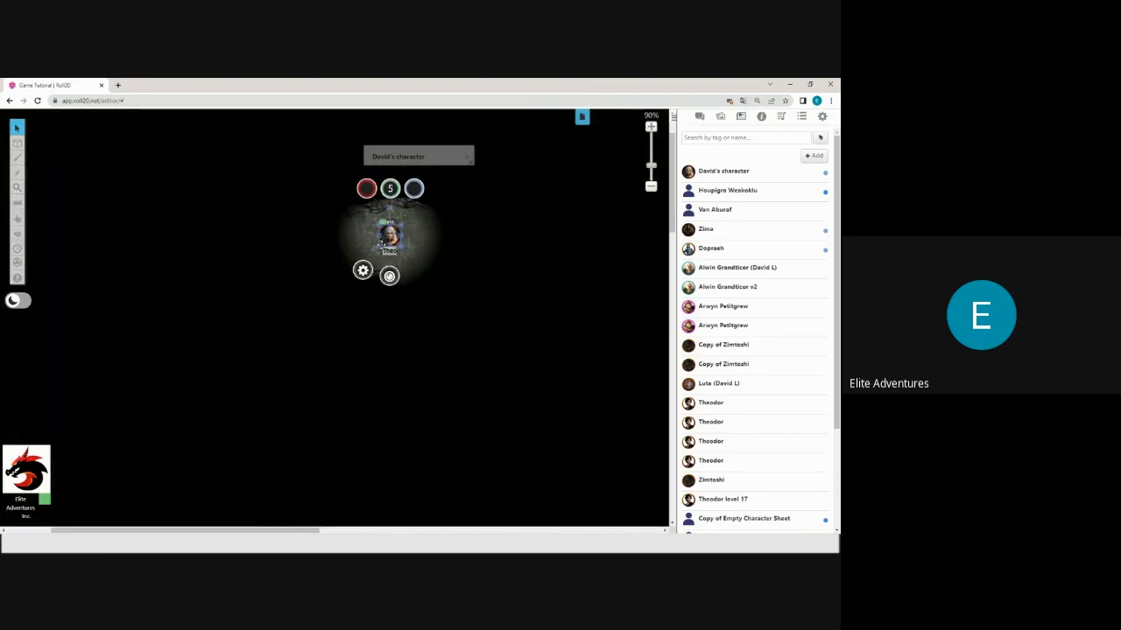
{"action": "left_click_drag", "start_coordinate": [394, 233], "coordinate": [397, 238]}
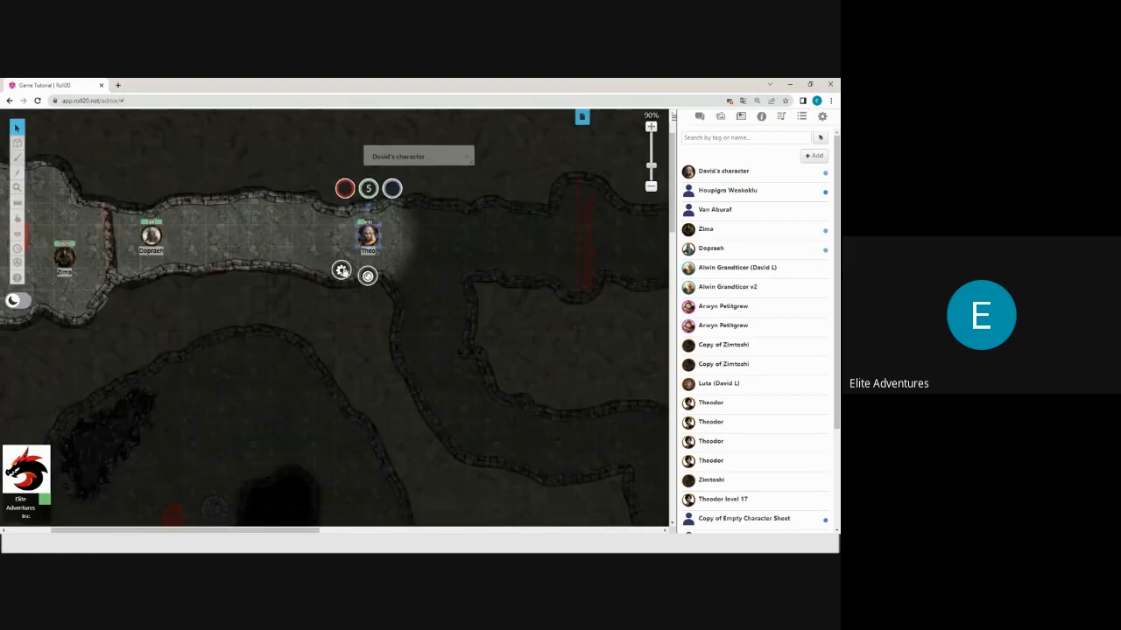
Make the Theo token emit Bright Light and Low Light, each with a distance of 20 ft, and save the settings
{"action": "double_click", "coordinate": [369, 231]}
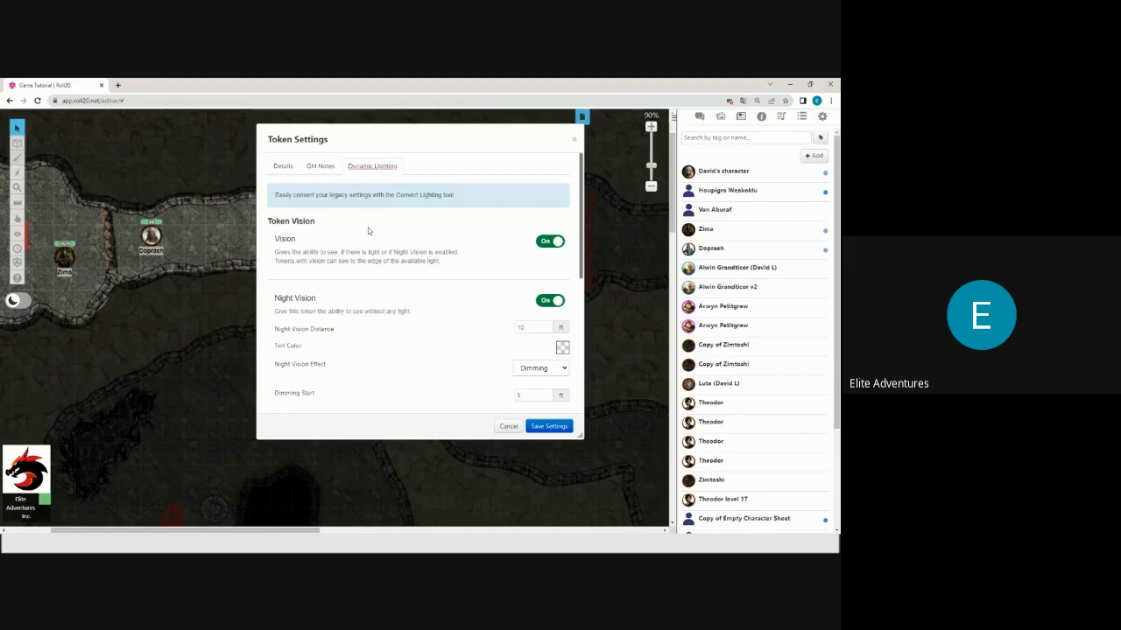
{"action": "scroll", "coordinate": [398, 226], "scroll_direction": "down", "scroll_amount": 2}
{"action": "scroll", "coordinate": [409, 228], "scroll_direction": "down", "scroll_amount": 3}
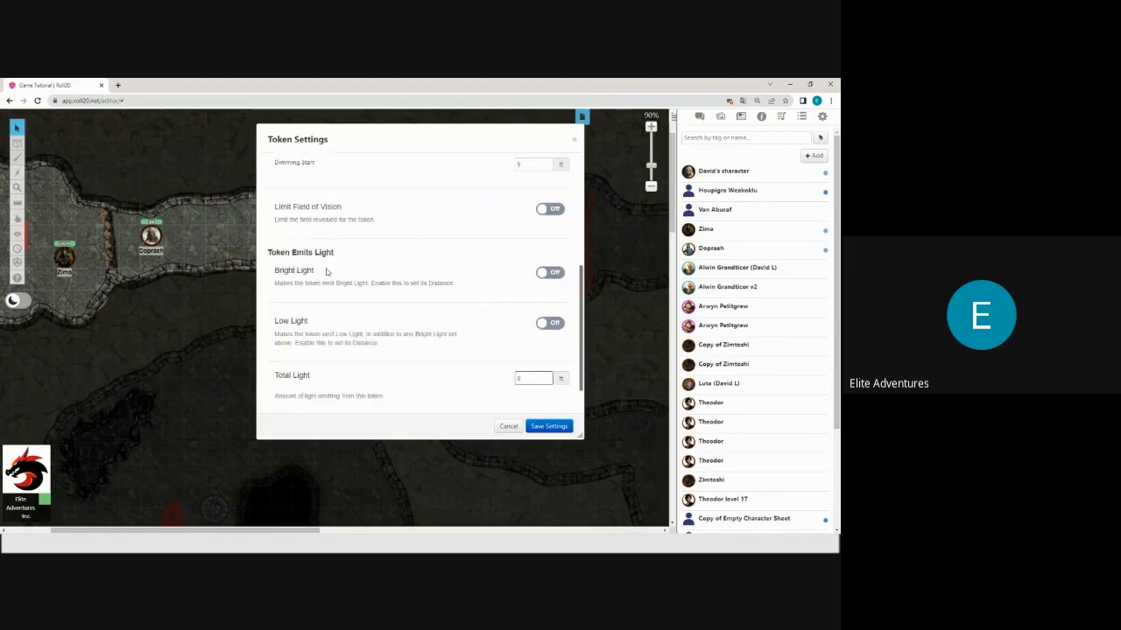
{"action": "left_click", "coordinate": [549, 270]}
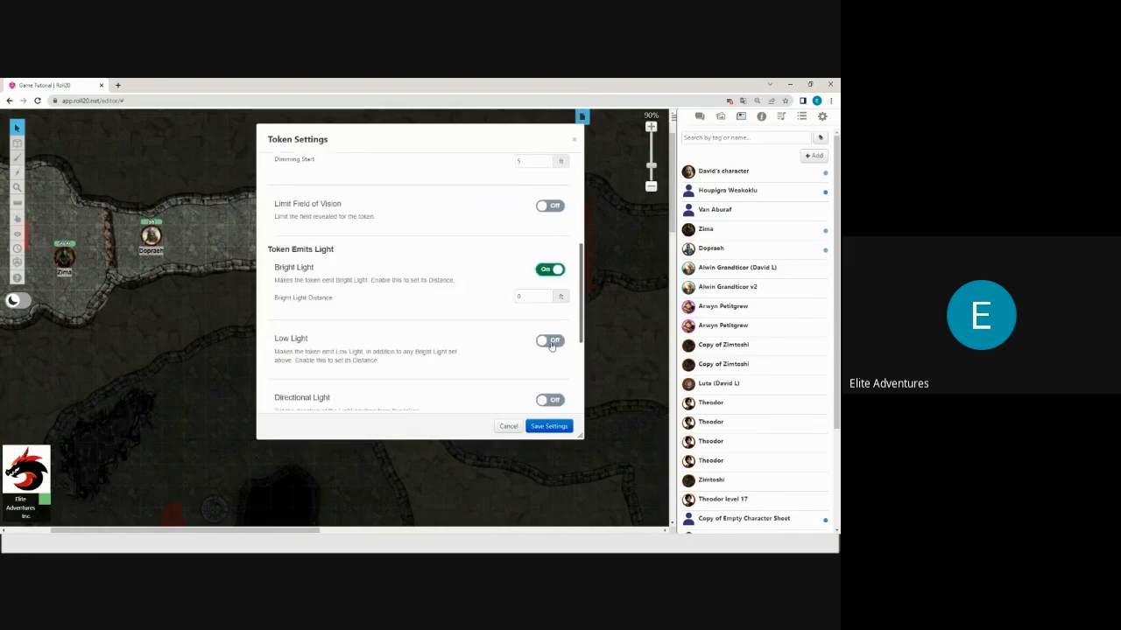
{"action": "left_click", "coordinate": [550, 340]}
{"action": "left_click_drag", "start_coordinate": [536, 296], "coordinate": [500, 294]}
{"action": "type", "text": "20"}
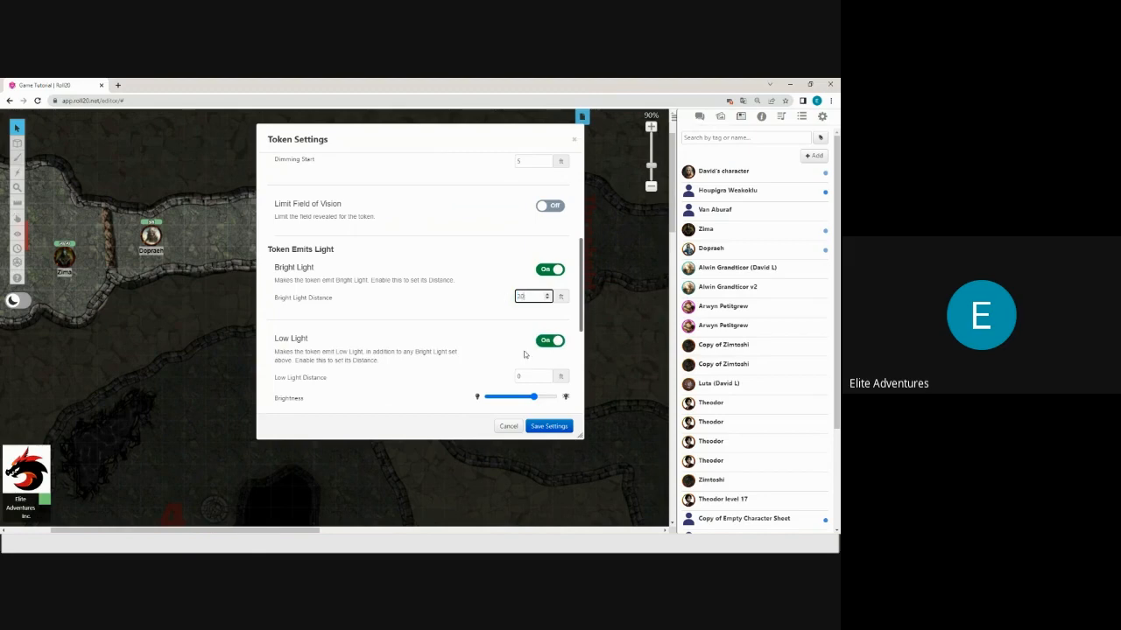
{"action": "left_click_drag", "start_coordinate": [546, 377], "coordinate": [523, 400]}
{"action": "type", "text": "20"}
{"action": "left_click", "coordinate": [549, 427]}
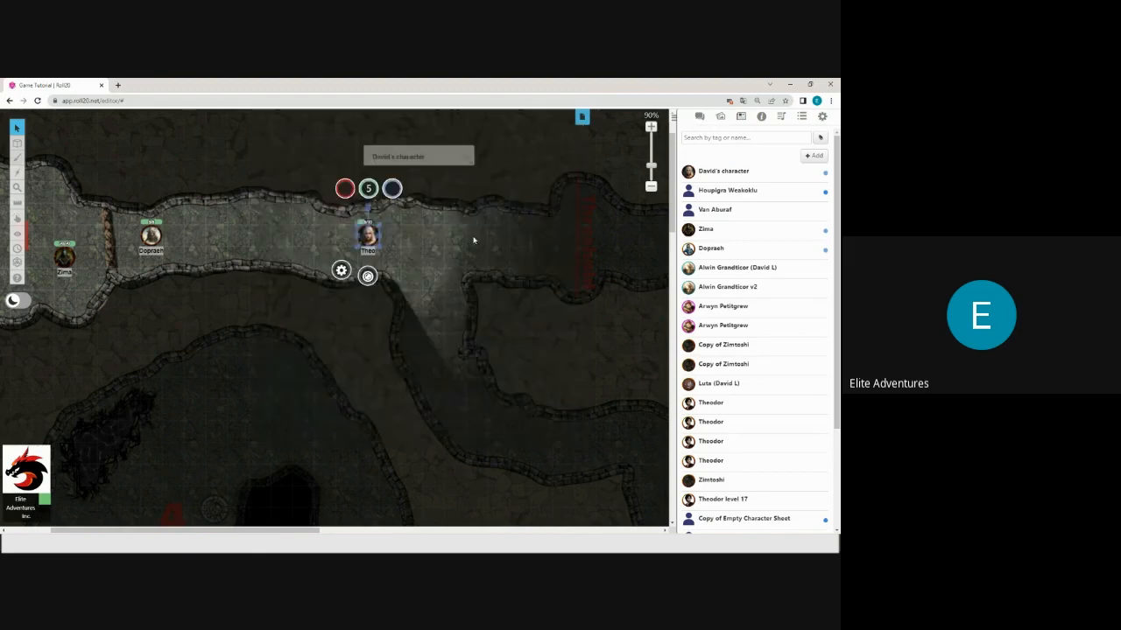
Move the Theo token two more squares toward Dopraeh and preview what it sees with its own light
{"action": "left_click", "coordinate": [319, 239]}
{"action": "left_click_drag", "start_coordinate": [366, 236], "coordinate": [324, 236]}
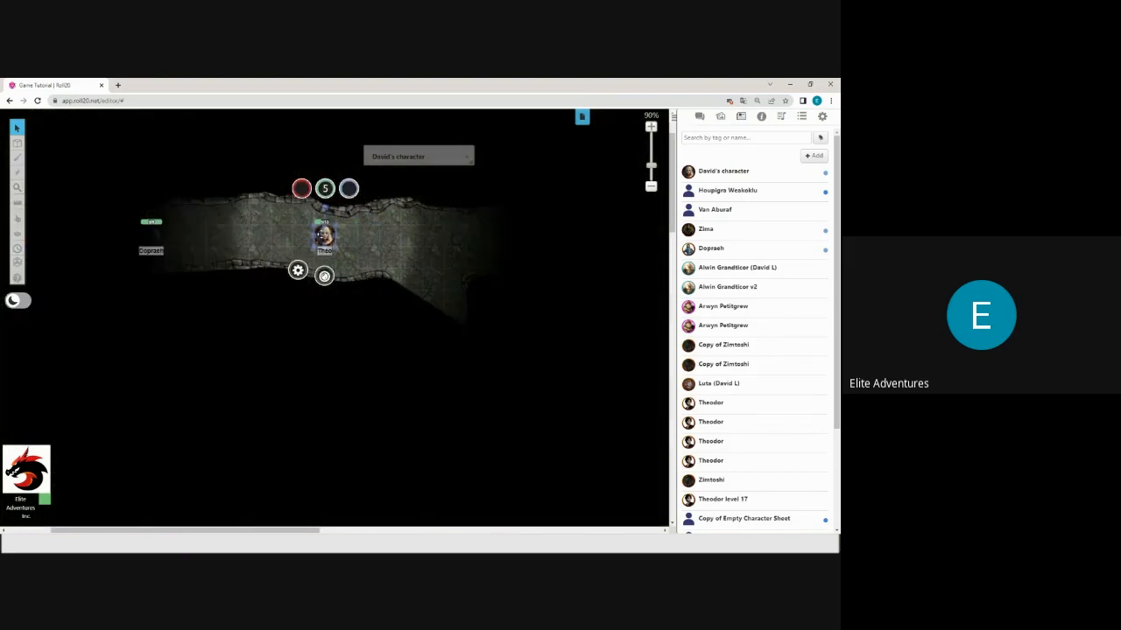
{"action": "left_click", "coordinate": [254, 238]}
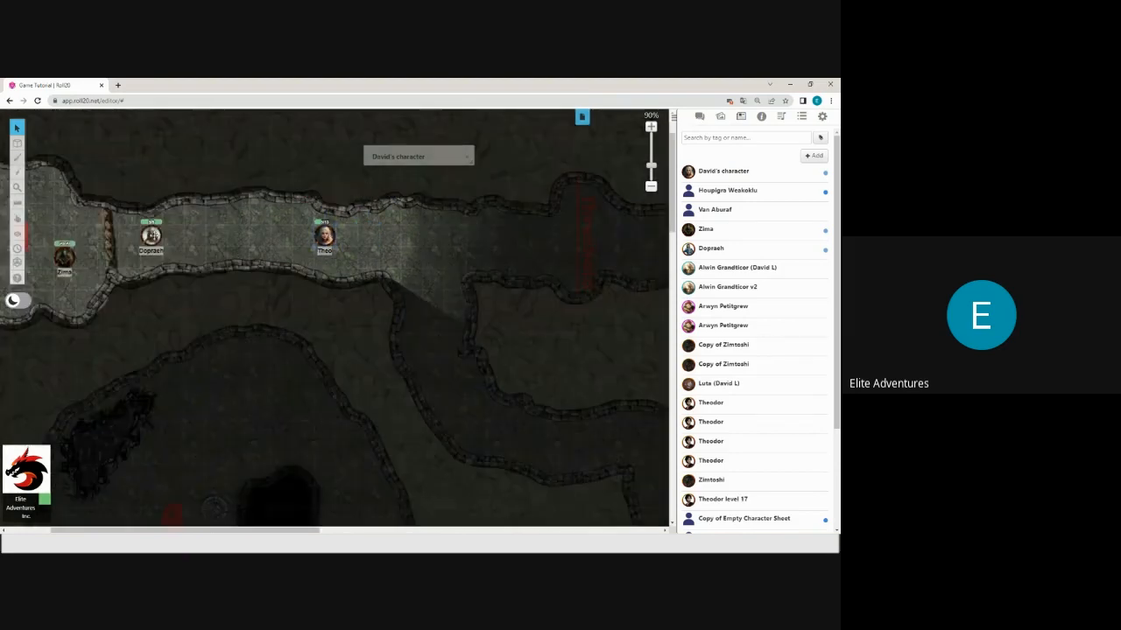
Move the Dopraeh token next to Zima to check its view of Theo's light, and reselect the Theo token
{"action": "left_click", "coordinate": [150, 236]}
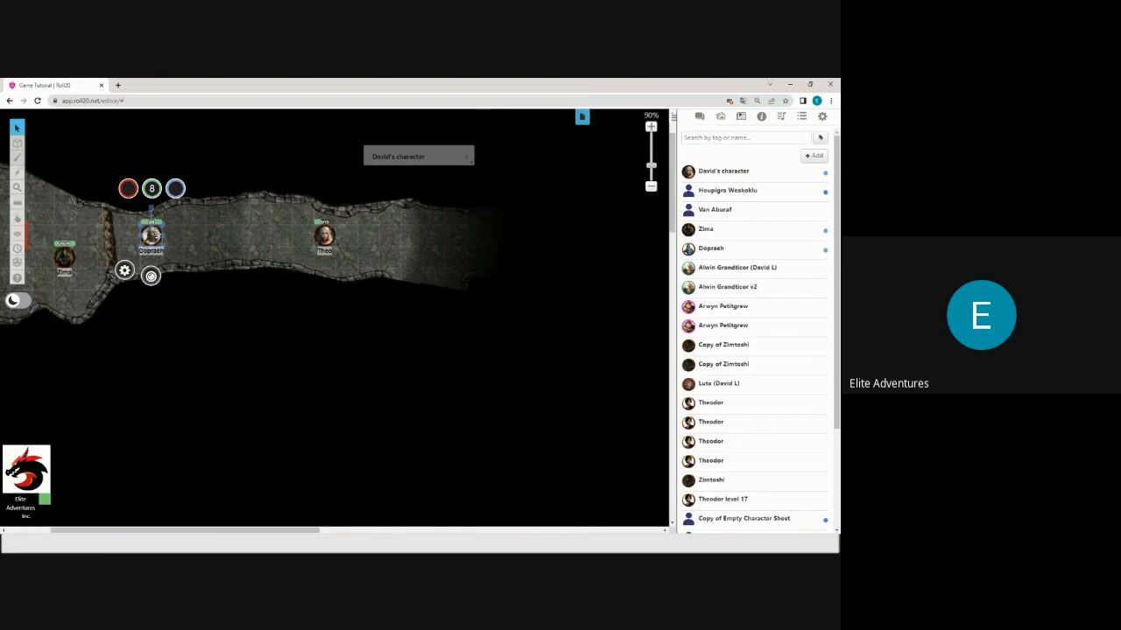
{"action": "left_click_drag", "start_coordinate": [145, 236], "coordinate": [64, 215]}
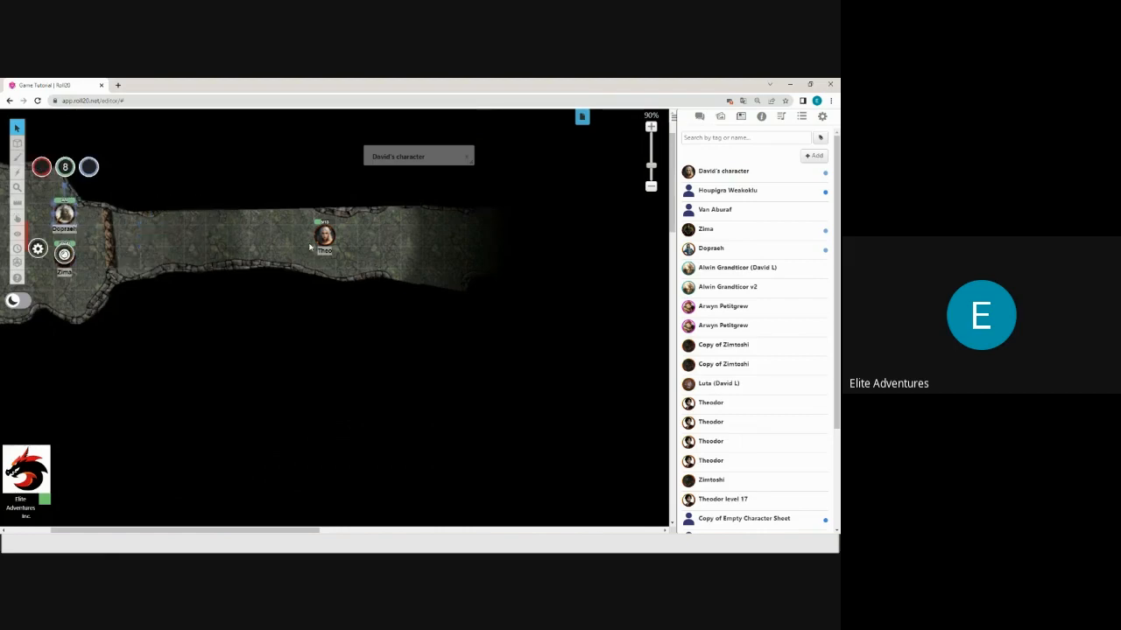
{"action": "left_click", "coordinate": [359, 237]}
{"action": "left_click", "coordinate": [324, 237]}
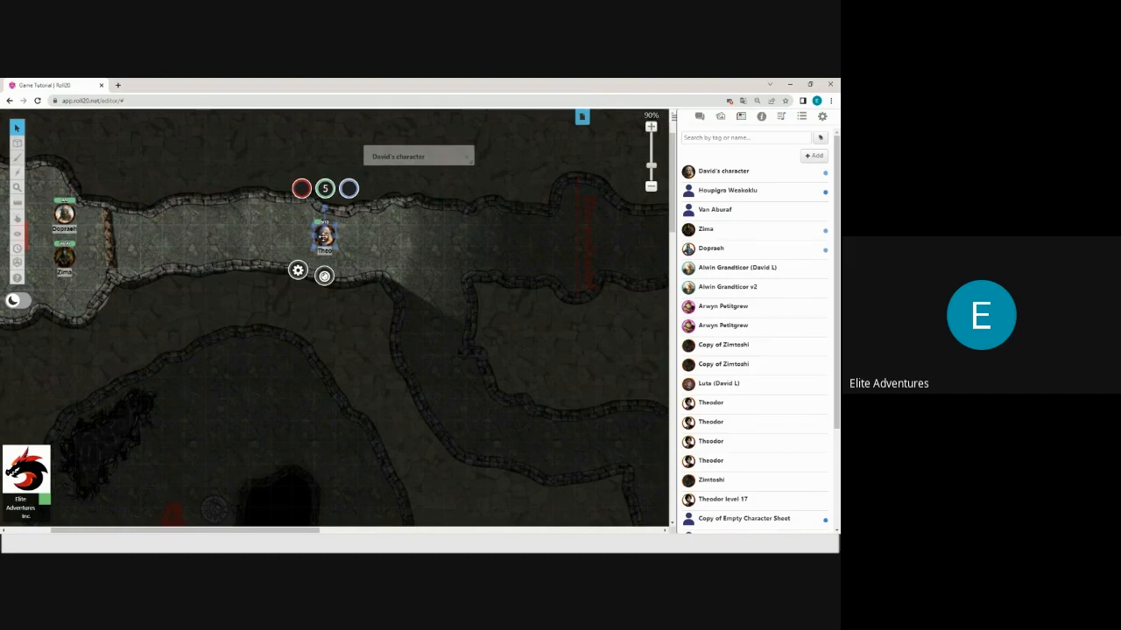
Switch back to the Untitled page where the players are
{"action": "left_click", "coordinate": [582, 117]}
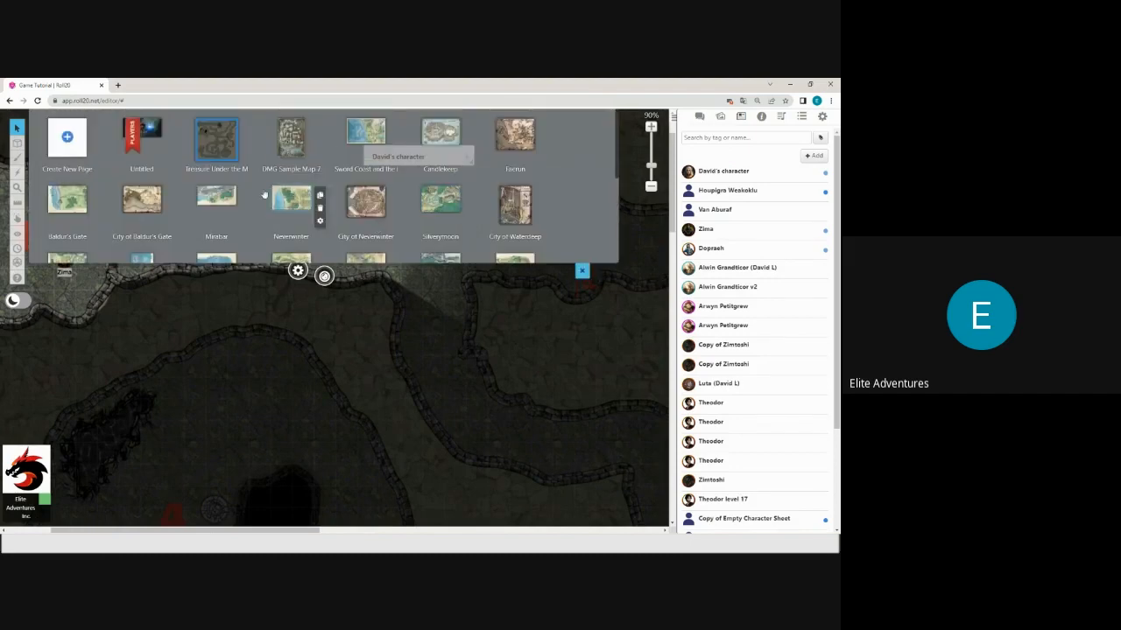
{"action": "left_click", "coordinate": [147, 131]}
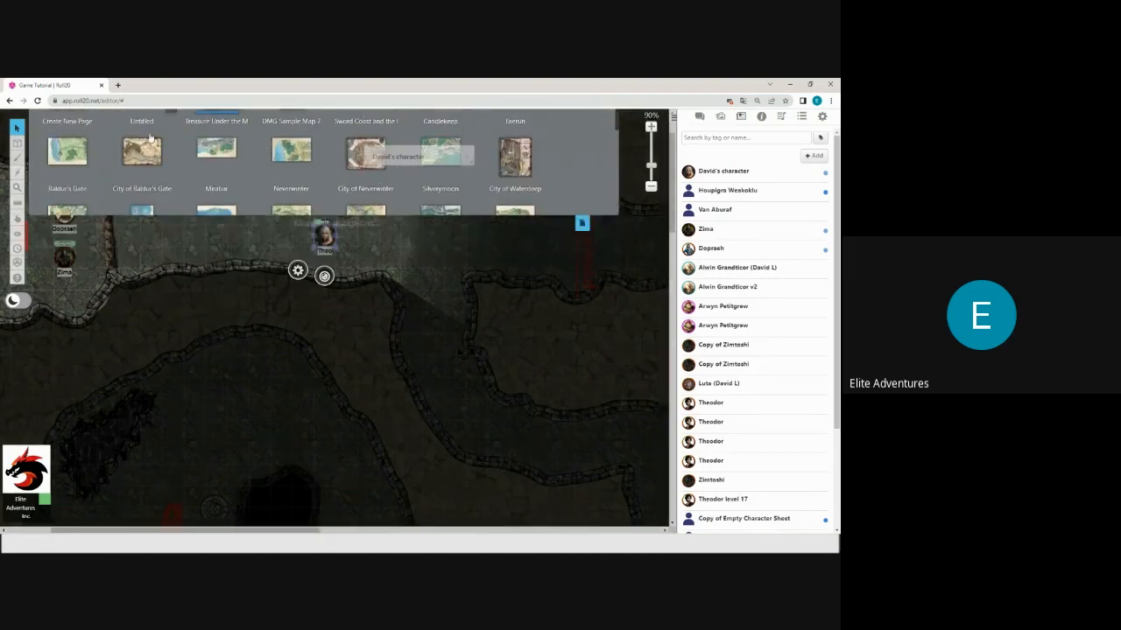
Delete the existing character token from the Untitled page
{"action": "left_click", "coordinate": [322, 324]}
{"action": "key", "text": "Delete"}
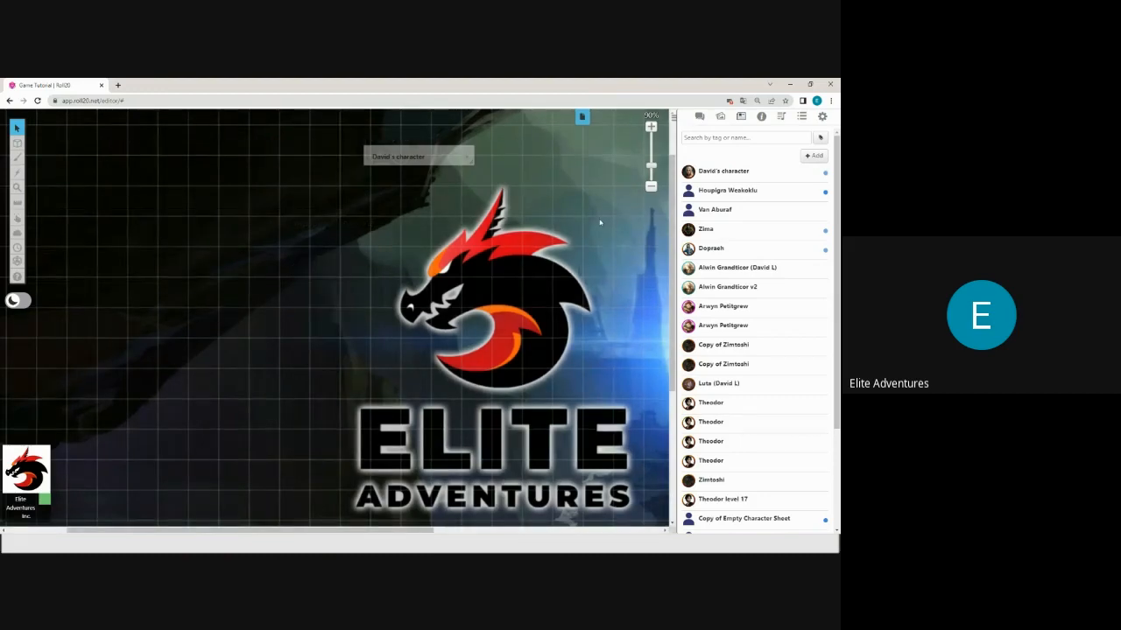
Open the Houpigra Weakoklu character for editing and upload Sand Goblin Rogue.png as its avatar
{"action": "left_click", "coordinate": [729, 190]}
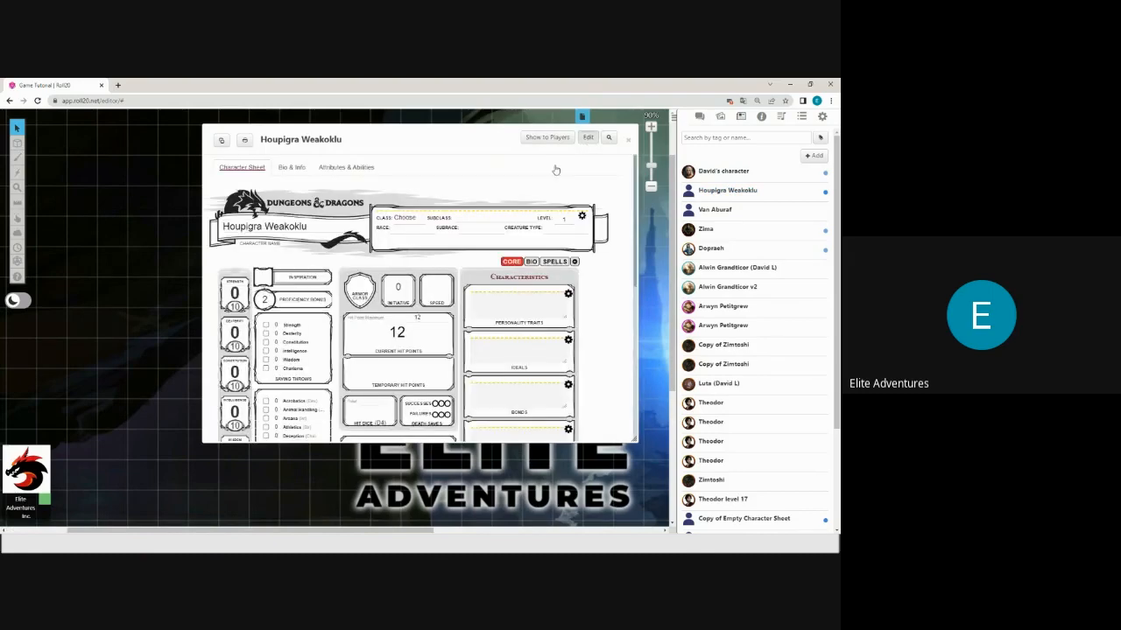
{"action": "left_click", "coordinate": [588, 140]}
{"action": "left_click", "coordinate": [320, 239]}
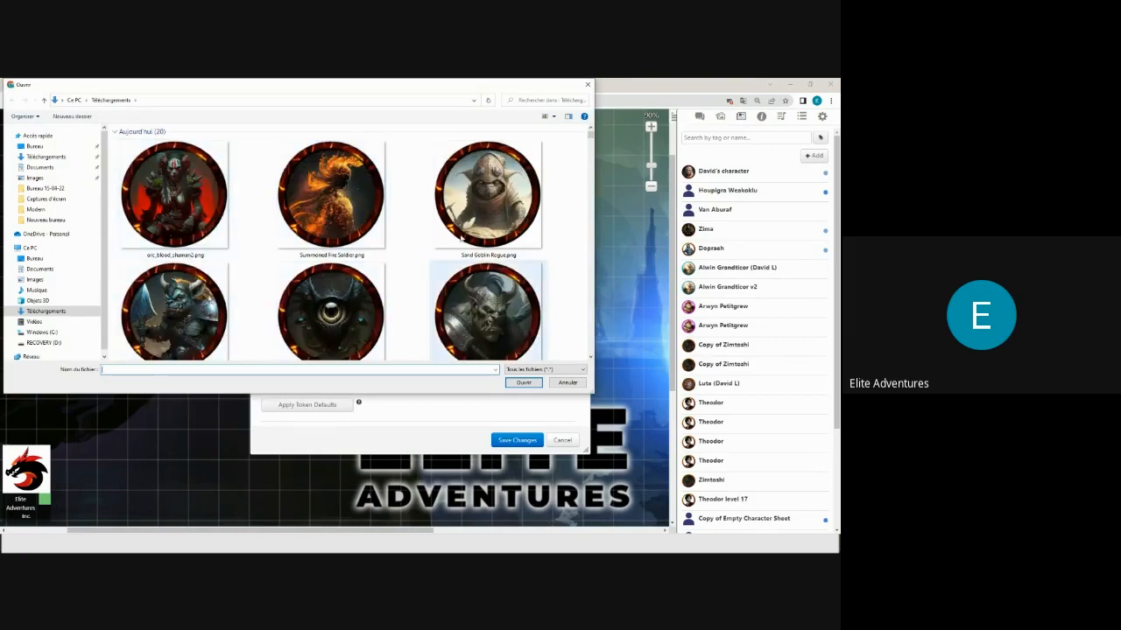
{"action": "left_click", "coordinate": [486, 194]}
{"action": "left_click", "coordinate": [520, 383]}
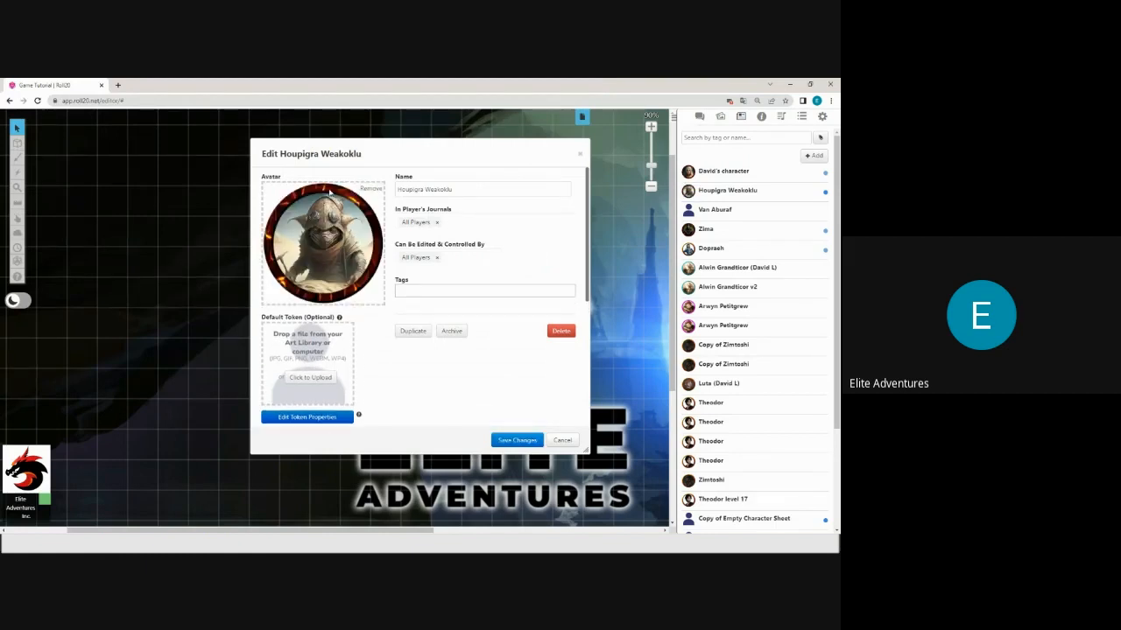
Replace All Players with the individual player in both the journal visibility and the edit and control permissions
{"action": "left_click", "coordinate": [436, 223]}
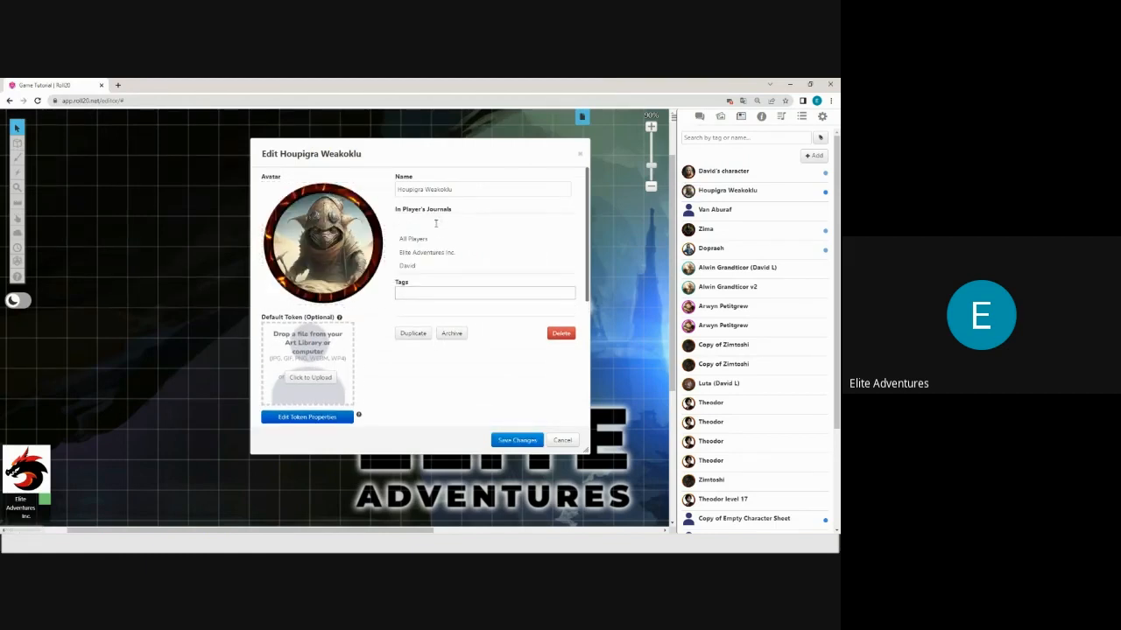
{"action": "left_click", "coordinate": [407, 265]}
{"action": "left_click", "coordinate": [431, 259]}
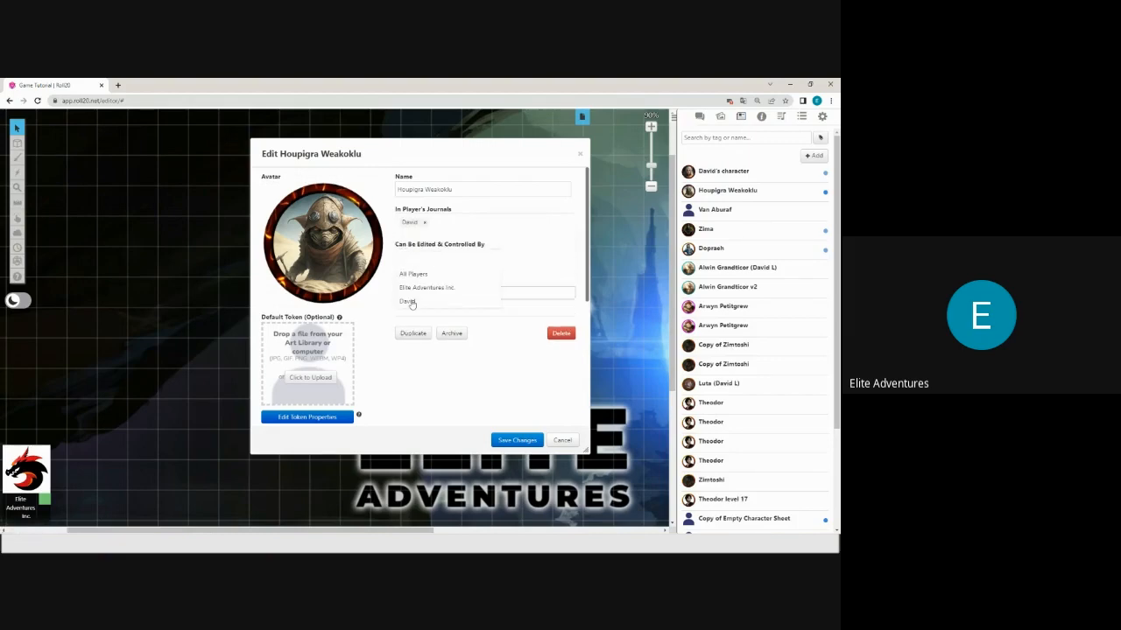
{"action": "left_click", "coordinate": [408, 301]}
Upload Sand Goblin Rogue.png as the character's default token
{"action": "scroll", "coordinate": [345, 334], "scroll_direction": "down", "scroll_amount": 1}
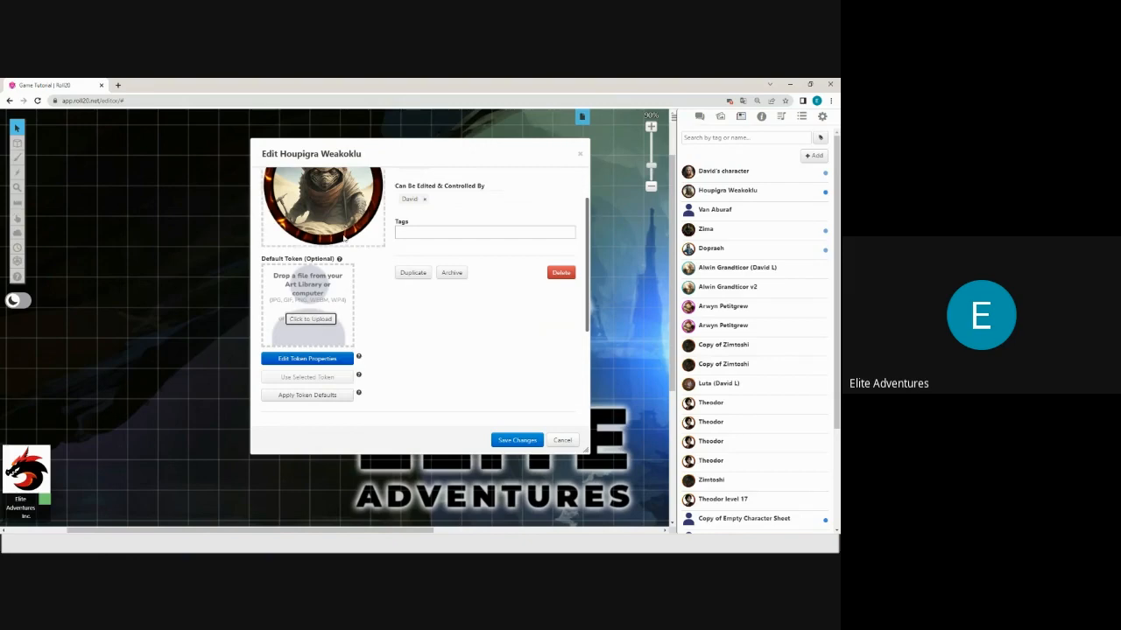
{"action": "scroll", "coordinate": [336, 277], "scroll_direction": "up", "scroll_amount": 1}
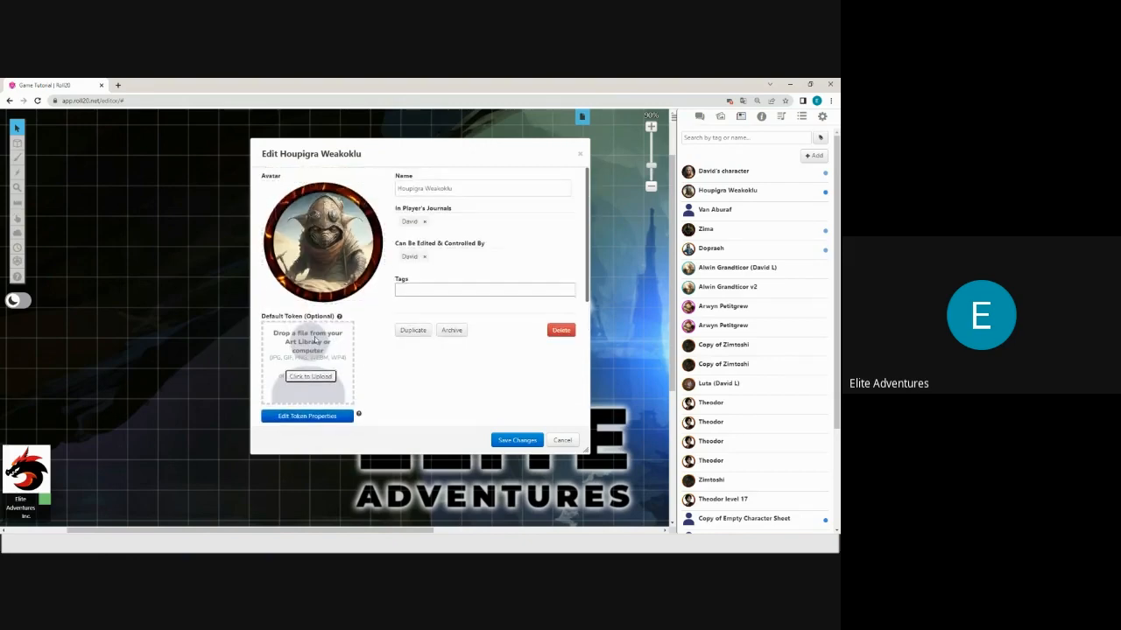
{"action": "scroll", "coordinate": [322, 295], "scroll_direction": "down", "scroll_amount": 1}
{"action": "scroll", "coordinate": [350, 293], "scroll_direction": "up", "scroll_amount": 1}
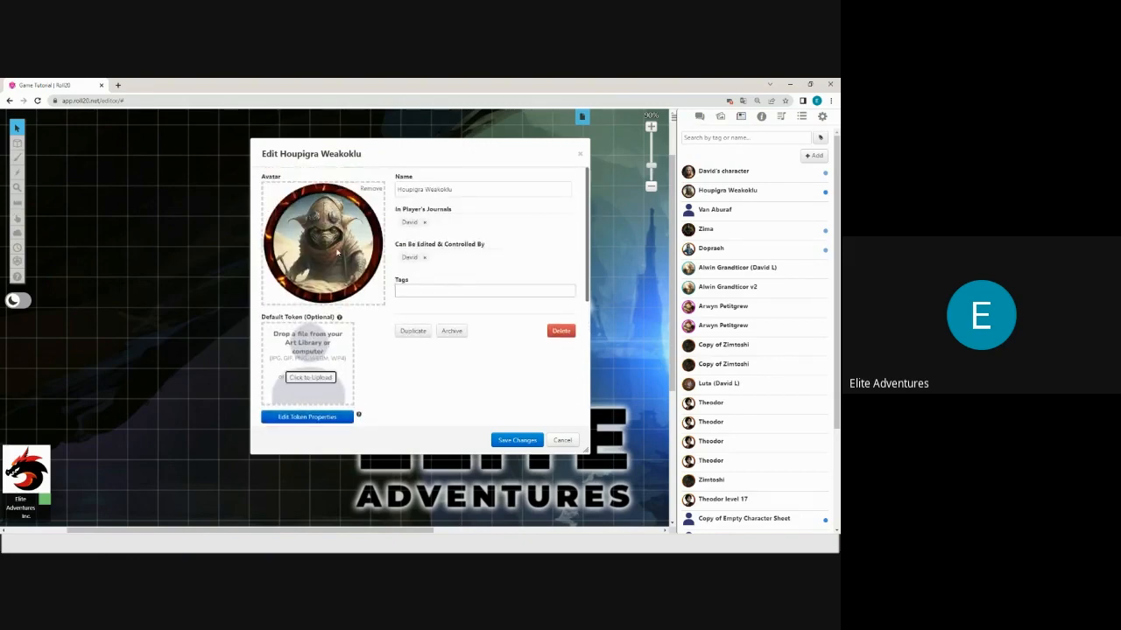
{"action": "scroll", "coordinate": [299, 384], "scroll_direction": "down", "scroll_amount": 1}
{"action": "left_click", "coordinate": [312, 320]}
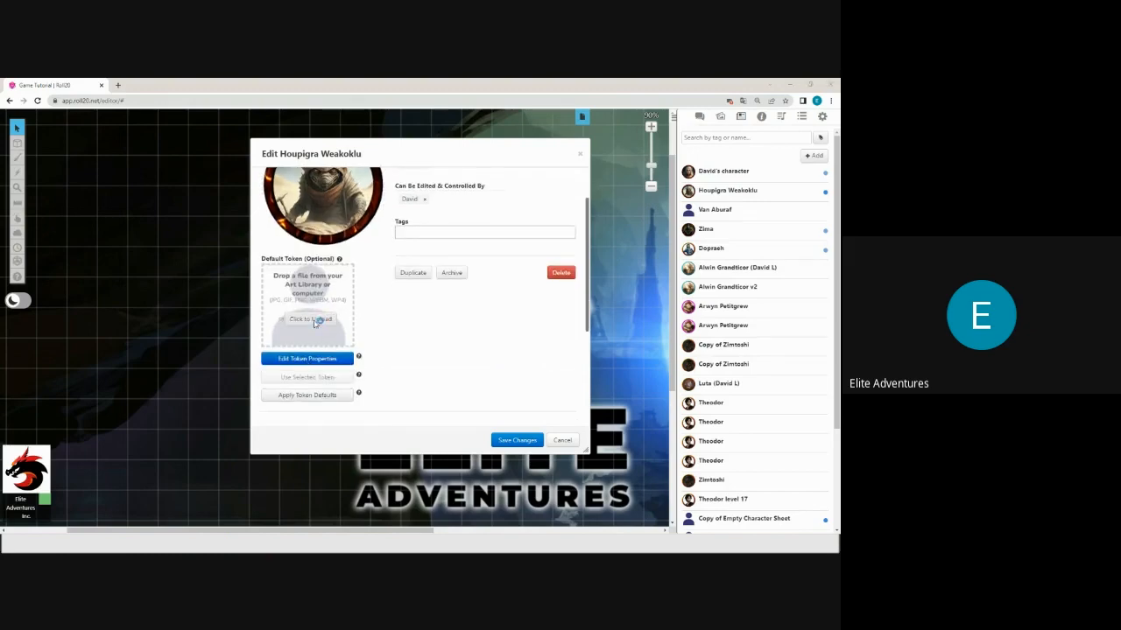
{"action": "left_click", "coordinate": [480, 193]}
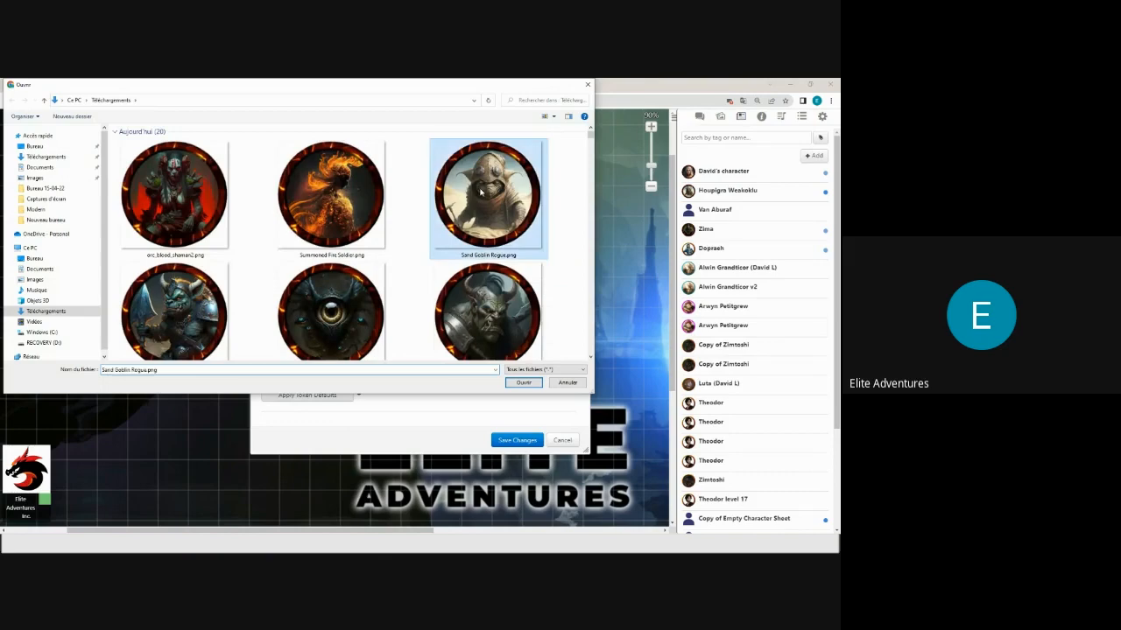
{"action": "left_click", "coordinate": [524, 384]}
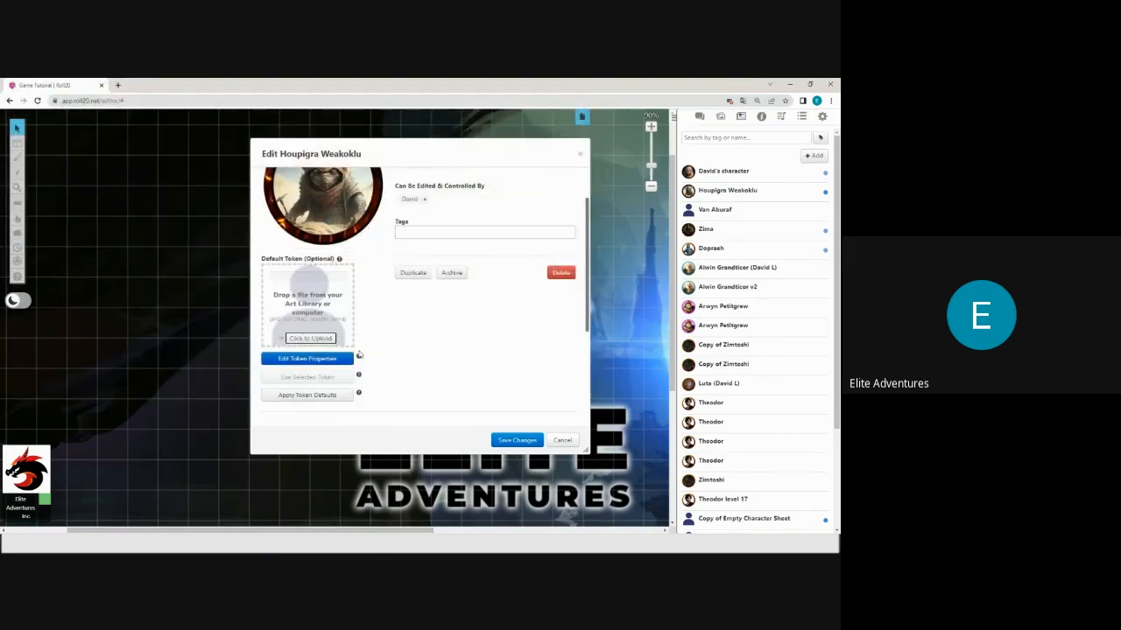
In the default token's properties, turn on Vision and Night Vision with a night vision distance of 60 ft
{"action": "scroll", "coordinate": [378, 324], "scroll_direction": "down", "scroll_amount": 2}
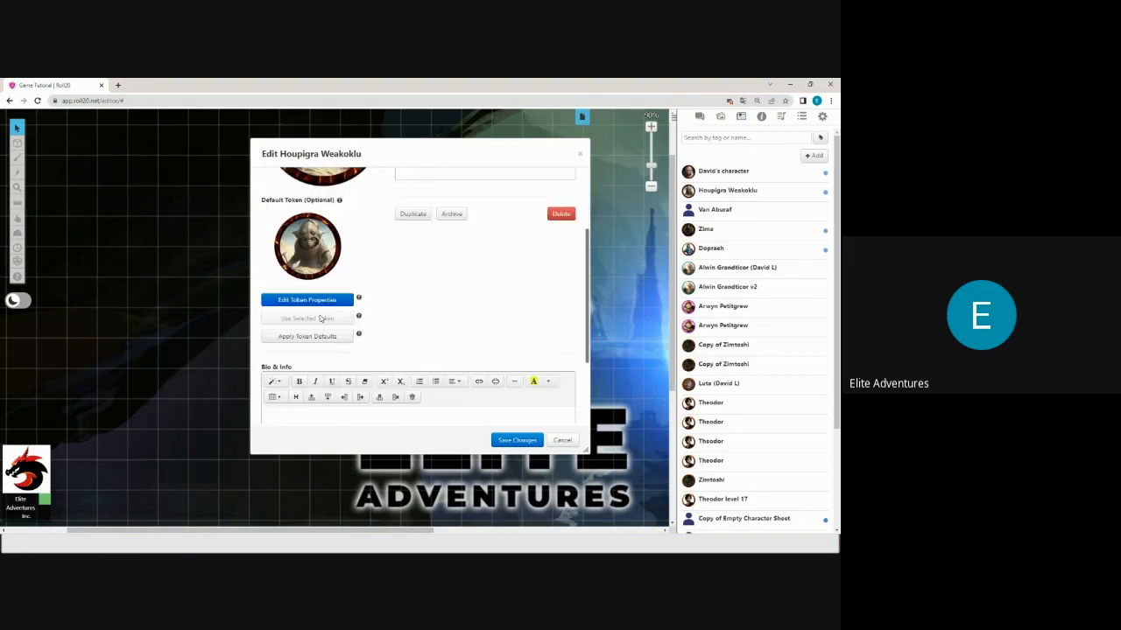
{"action": "left_click", "coordinate": [324, 301]}
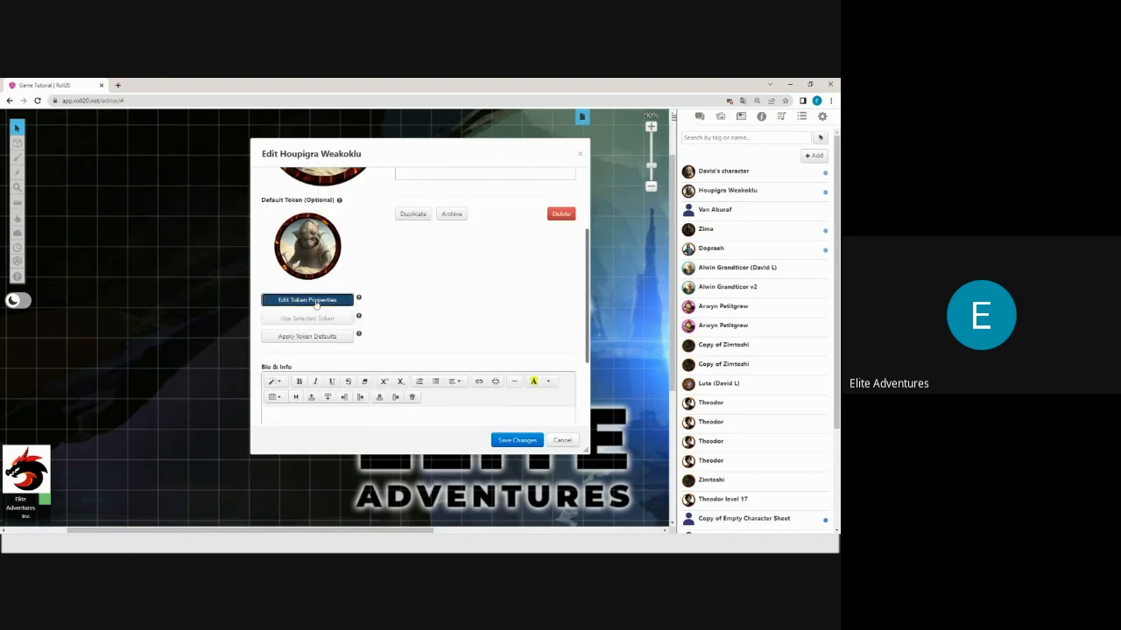
{"action": "left_click", "coordinate": [550, 241]}
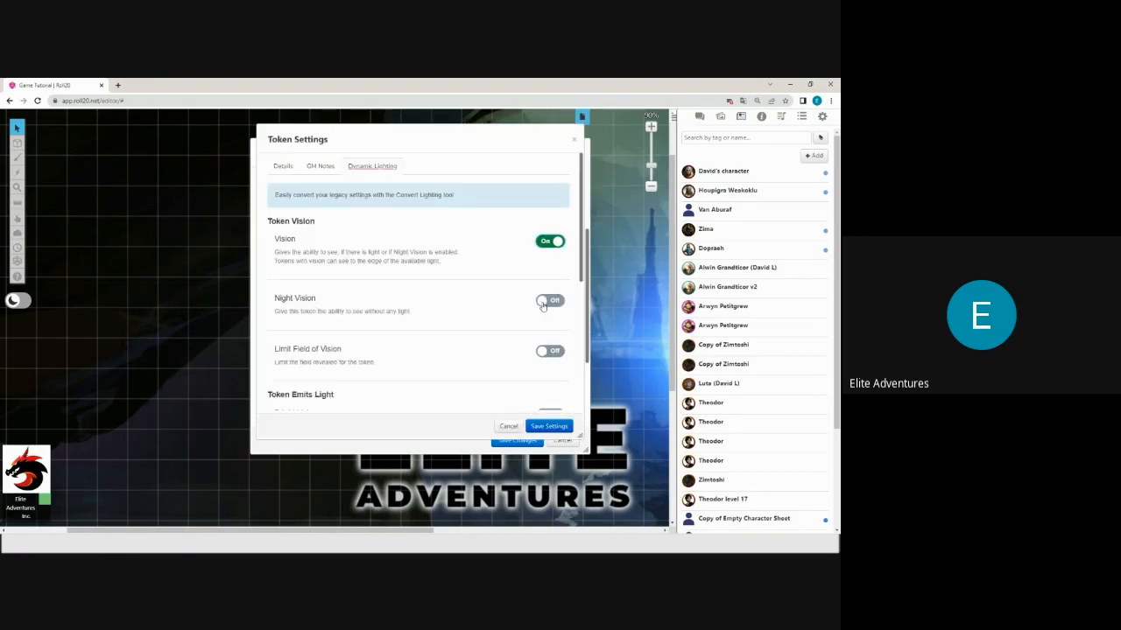
{"action": "left_click", "coordinate": [550, 301]}
{"action": "left_click", "coordinate": [529, 327]}
{"action": "type", "text": "60"}
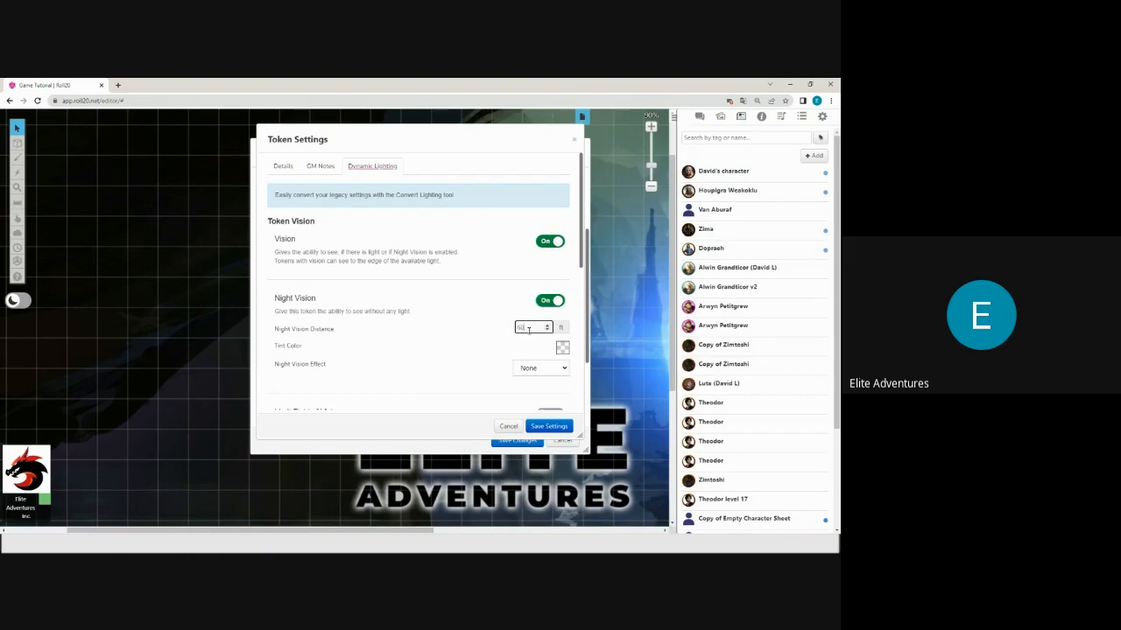
Set the Night Vision Effect to Dimming with a dimming start of 30 ft
{"action": "scroll", "coordinate": [519, 345], "scroll_direction": "down", "scroll_amount": 3}
{"action": "left_click", "coordinate": [540, 250]}
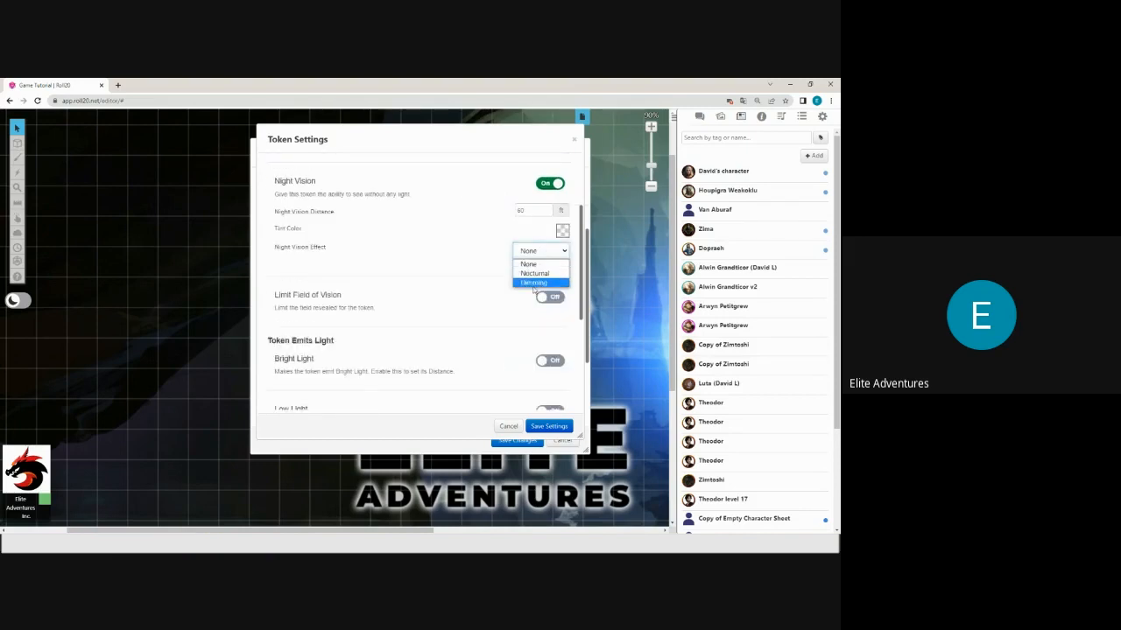
{"action": "left_click", "coordinate": [535, 282]}
{"action": "double_click", "coordinate": [530, 278]}
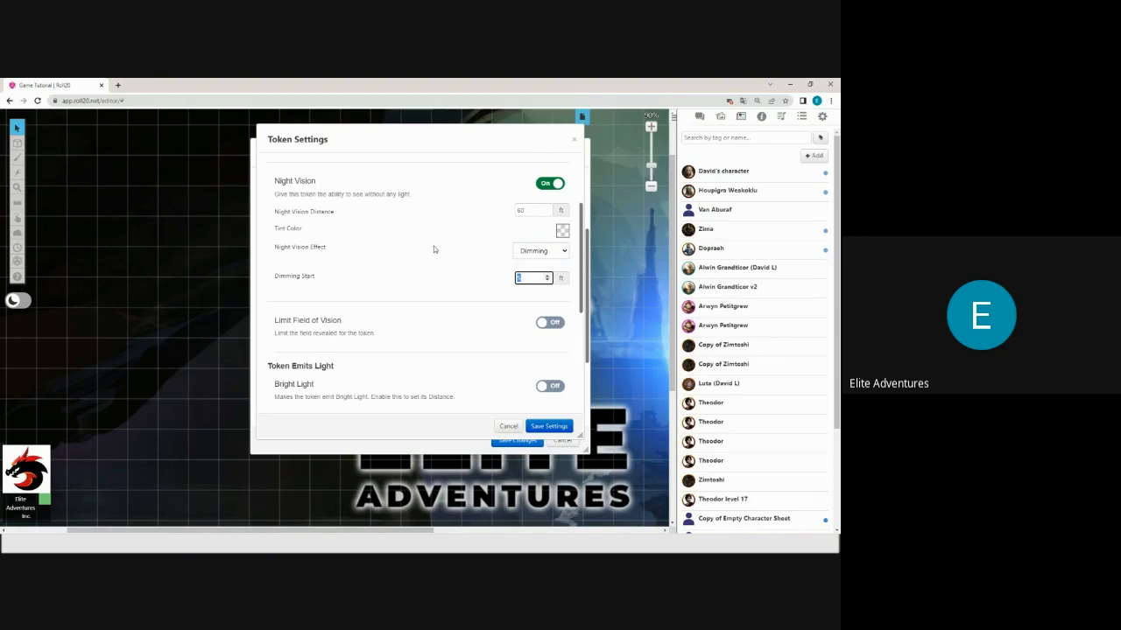
{"action": "type", "text": "30"}
{"action": "scroll", "coordinate": [450, 255], "scroll_direction": "up", "scroll_amount": 3}
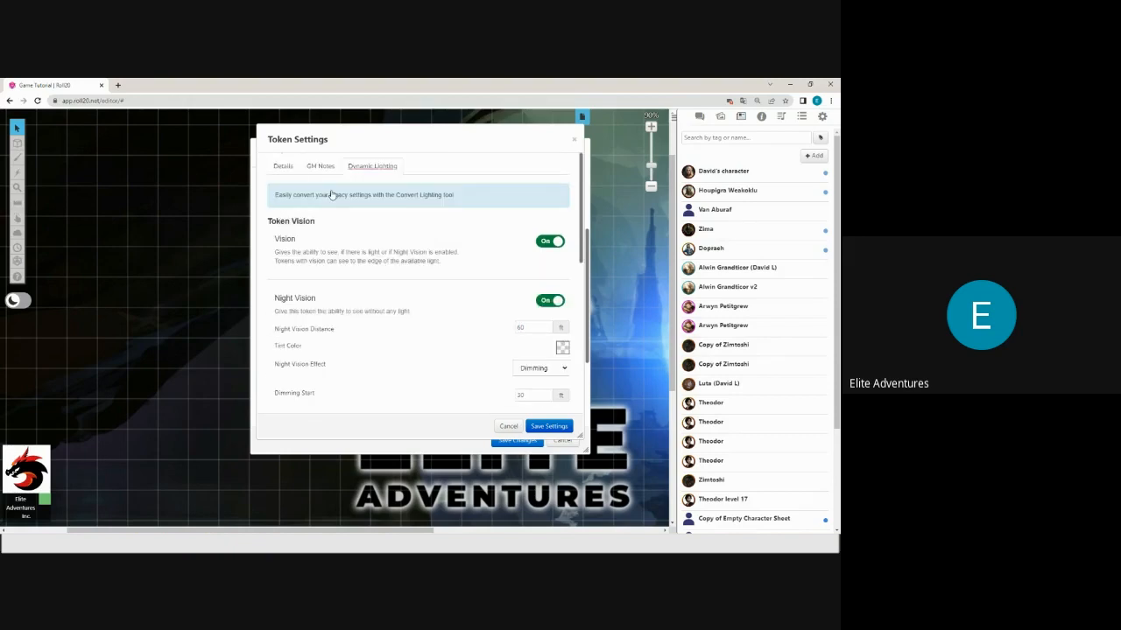
Make the token represent the Houpigra Weakoklu character and enable its nameplate
{"action": "left_click", "coordinate": [283, 168]}
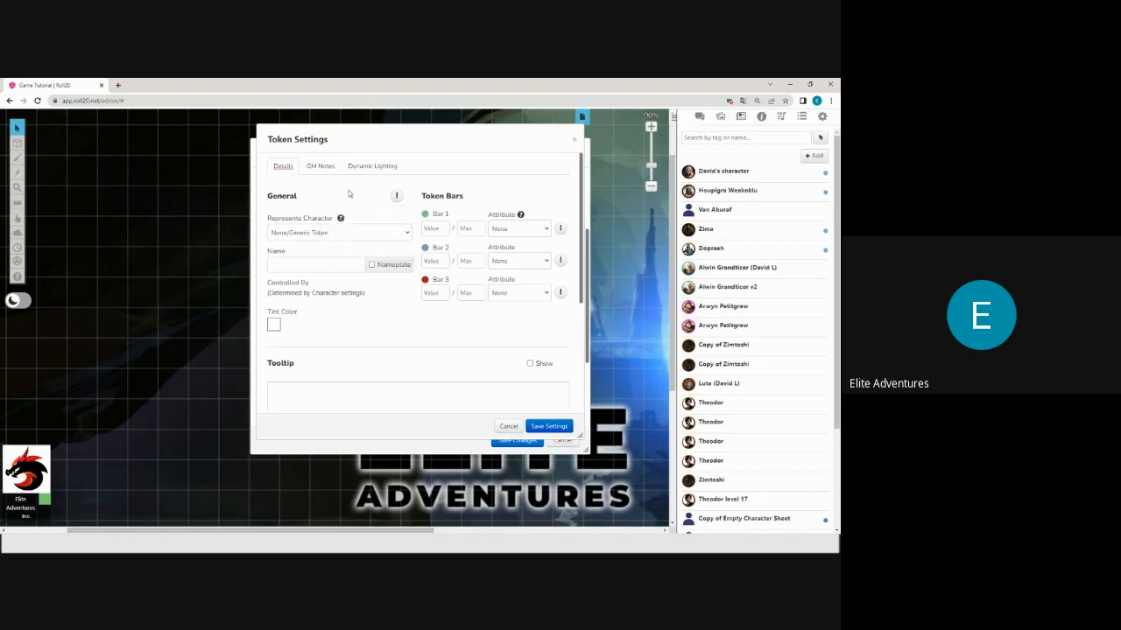
{"action": "left_click", "coordinate": [356, 233]}
{"action": "left_click", "coordinate": [359, 234]}
{"action": "left_click", "coordinate": [324, 235]}
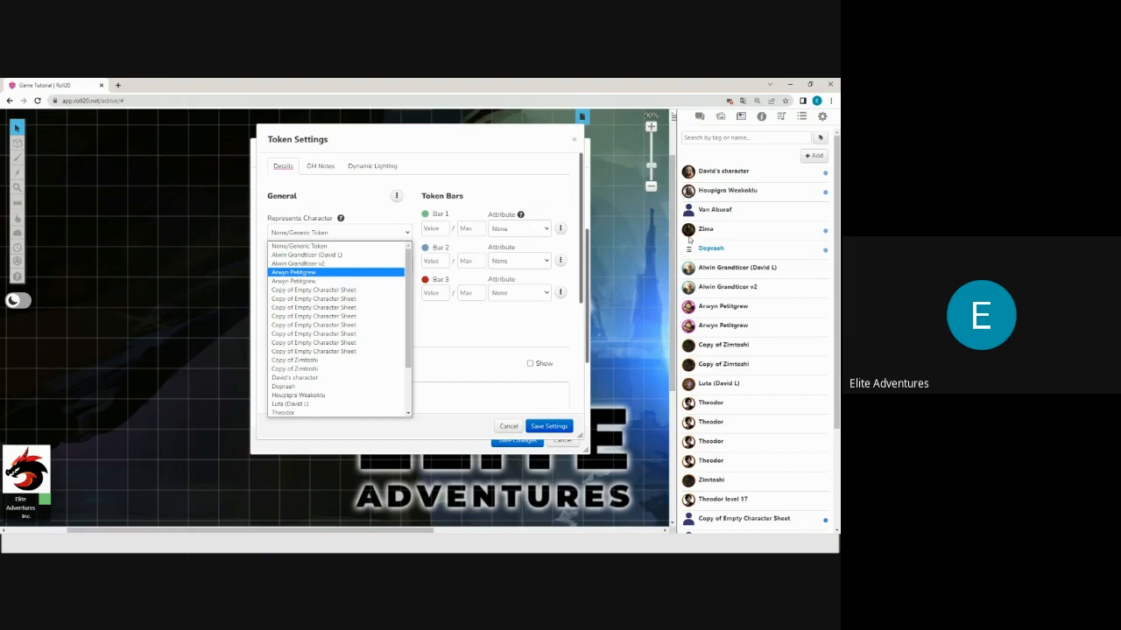
{"action": "scroll", "coordinate": [302, 333], "scroll_direction": "down", "scroll_amount": 3}
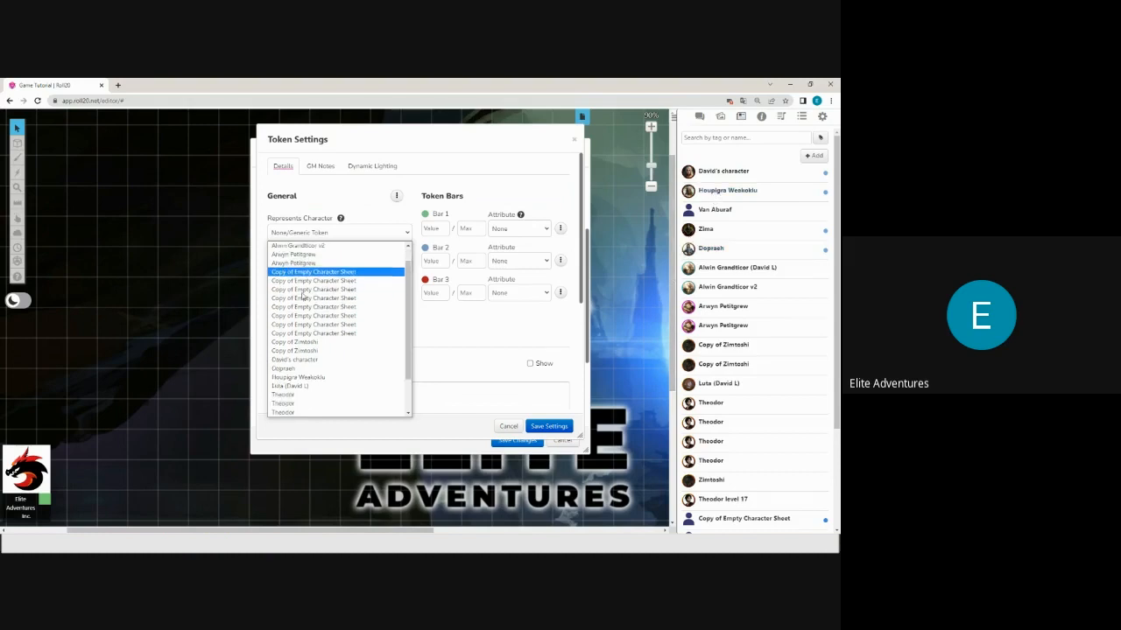
{"action": "key", "text": "Escape"}
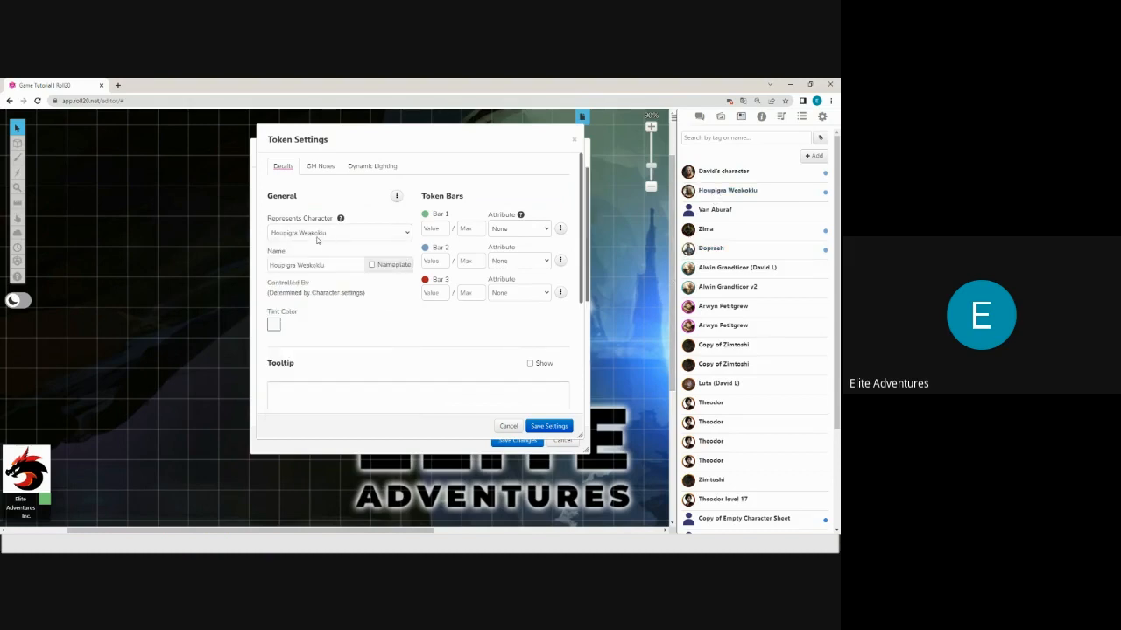
{"action": "left_click", "coordinate": [372, 267]}
Link Bar 1 to the hp attribute and set that bar's display options
{"action": "left_click", "coordinate": [537, 224]}
{"action": "type", "text": "h"}
{"action": "type", "text": "p"}
{"action": "left_click", "coordinate": [521, 256]}
{"action": "left_click", "coordinate": [560, 230]}
{"action": "left_click", "coordinate": [509, 302]}
{"action": "left_click", "coordinate": [495, 331]}
Check the nameplate's See and Edit player permissions, save the token settings and character changes, and close the character sheet
{"action": "left_click", "coordinate": [399, 265]}
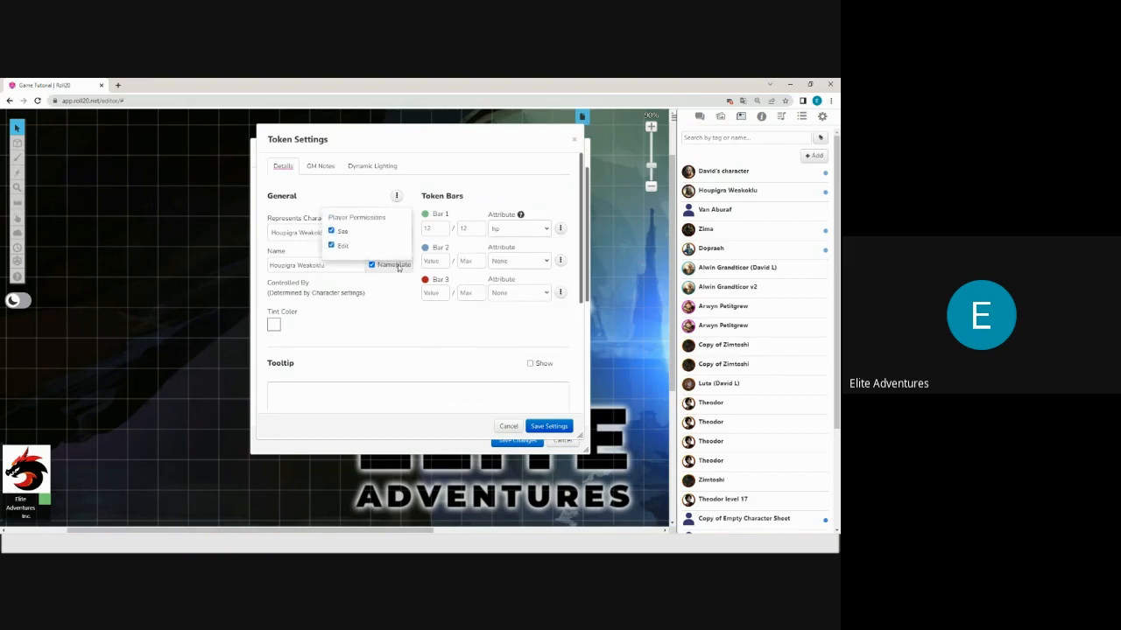
{"action": "left_click", "coordinate": [544, 423]}
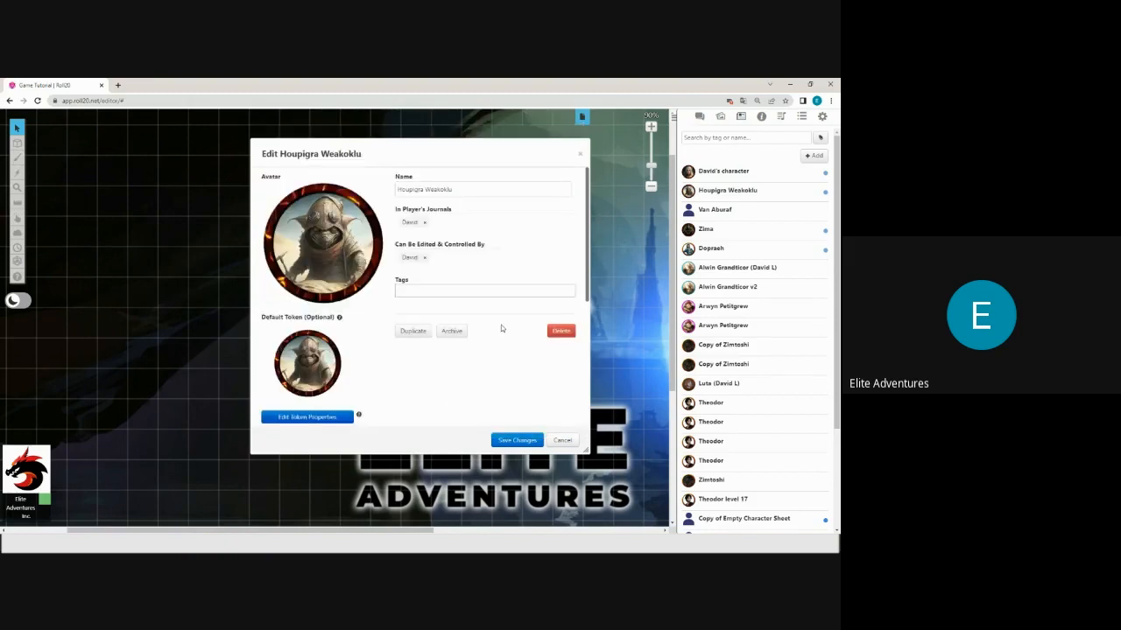
{"action": "left_click", "coordinate": [516, 441]}
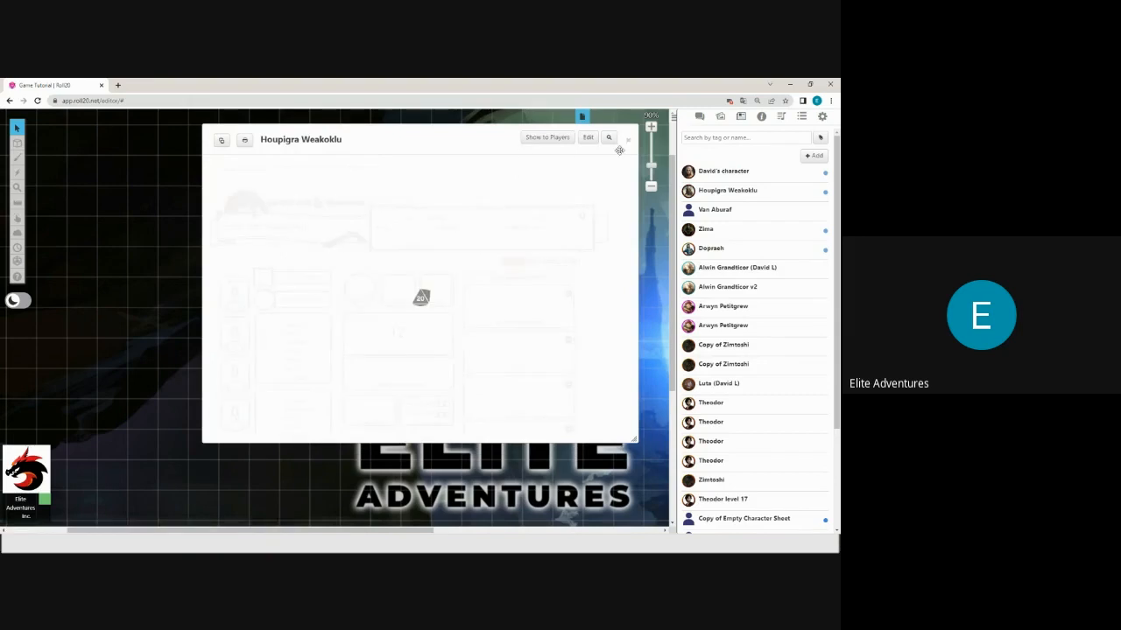
{"action": "left_click", "coordinate": [629, 143]}
Place the Houpigra Weakoklu token on the Untitled page, and switch to the dungeon map page
{"action": "left_click_drag", "start_coordinate": [621, 206], "coordinate": [363, 291]}
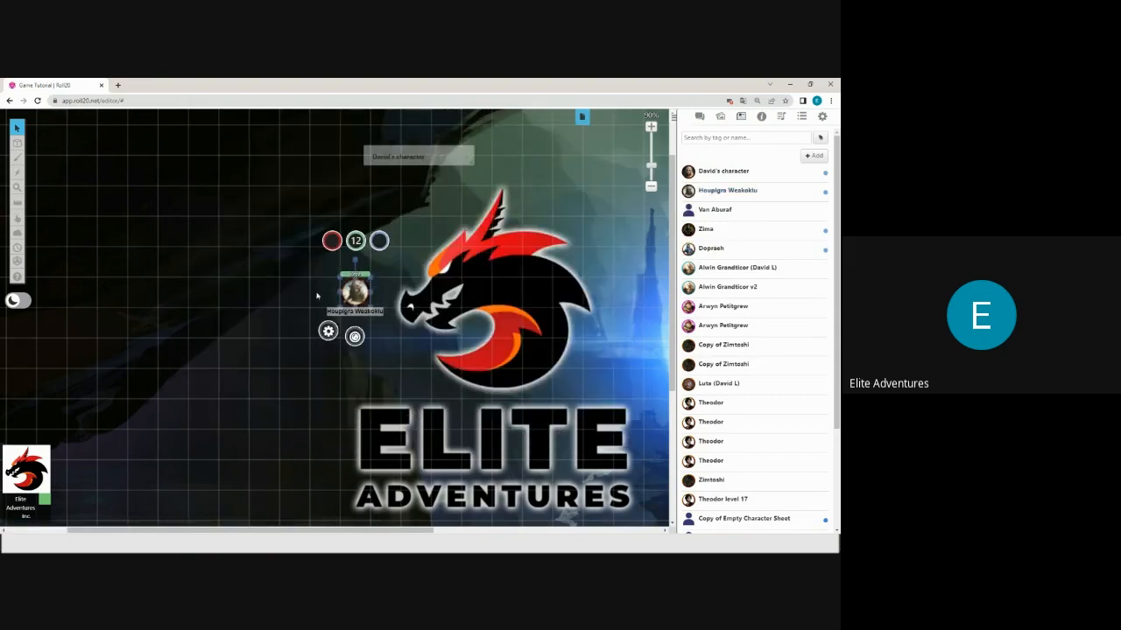
{"action": "left_click", "coordinate": [583, 116]}
{"action": "left_click", "coordinate": [217, 155]}
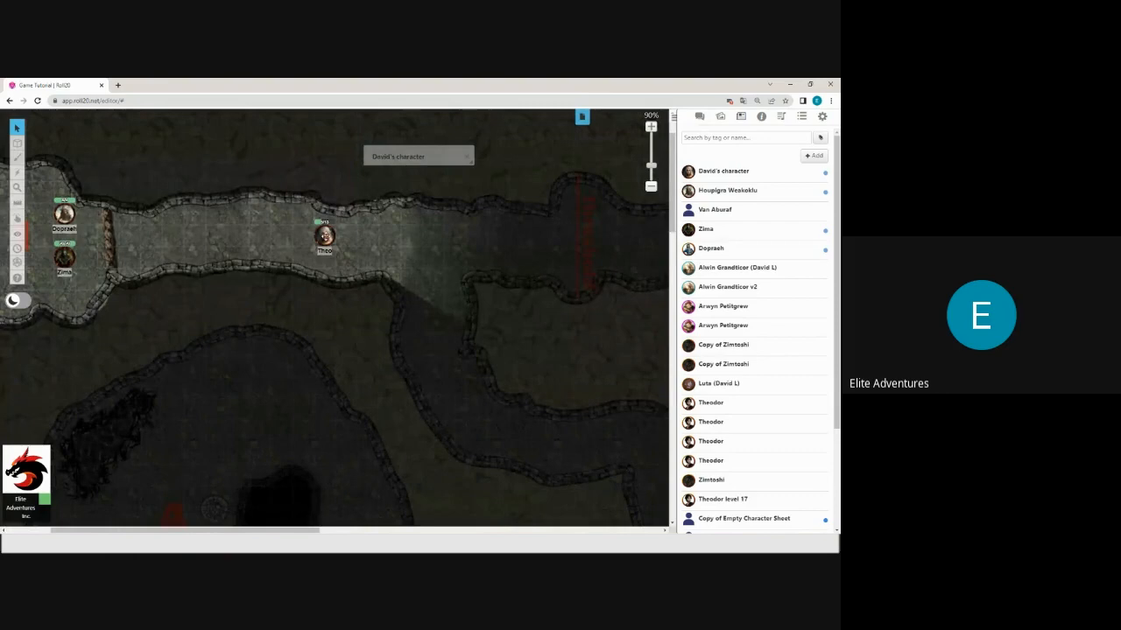
Move the Theo token toward Dopraeh, and place a Houpigra Weakoklu token in the corridor right beside Theo
{"action": "left_click_drag", "start_coordinate": [324, 235], "coordinate": [259, 234]}
{"action": "left_click_drag", "start_coordinate": [715, 194], "coordinate": [433, 237]}
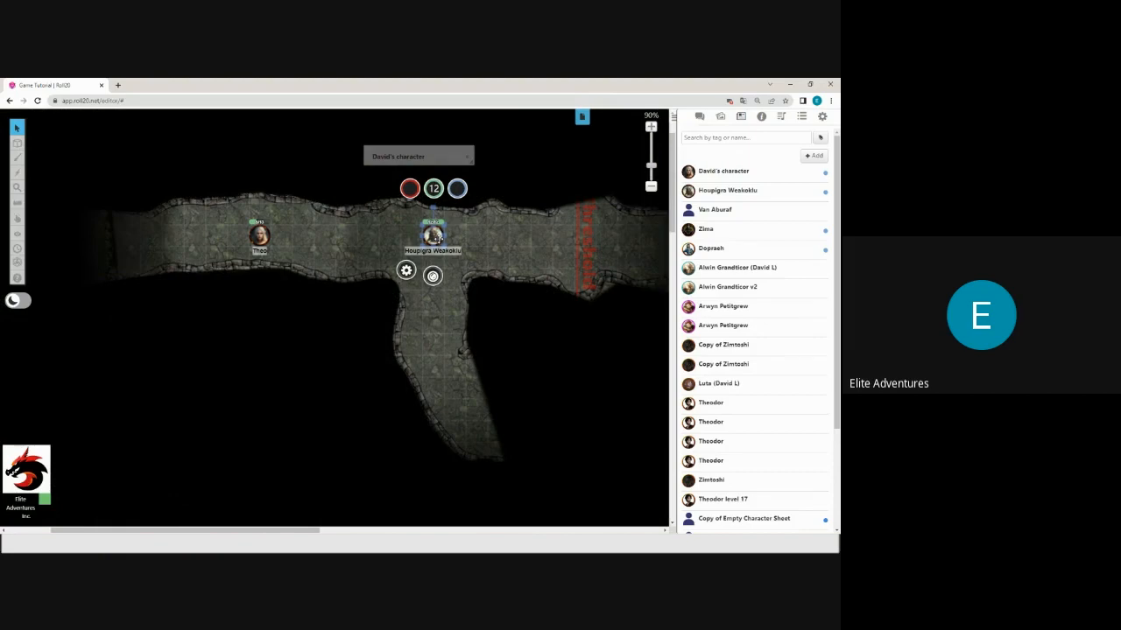
{"action": "left_click_drag", "start_coordinate": [432, 234], "coordinate": [367, 234]}
{"action": "mouse_move", "coordinate": [299, 237]}
{"action": "left_mouse_down"}
{"action": "mouse_move", "coordinate": [278, 234]}
{"action": "mouse_move", "coordinate": [303, 234]}
{"action": "left_mouse_up"}
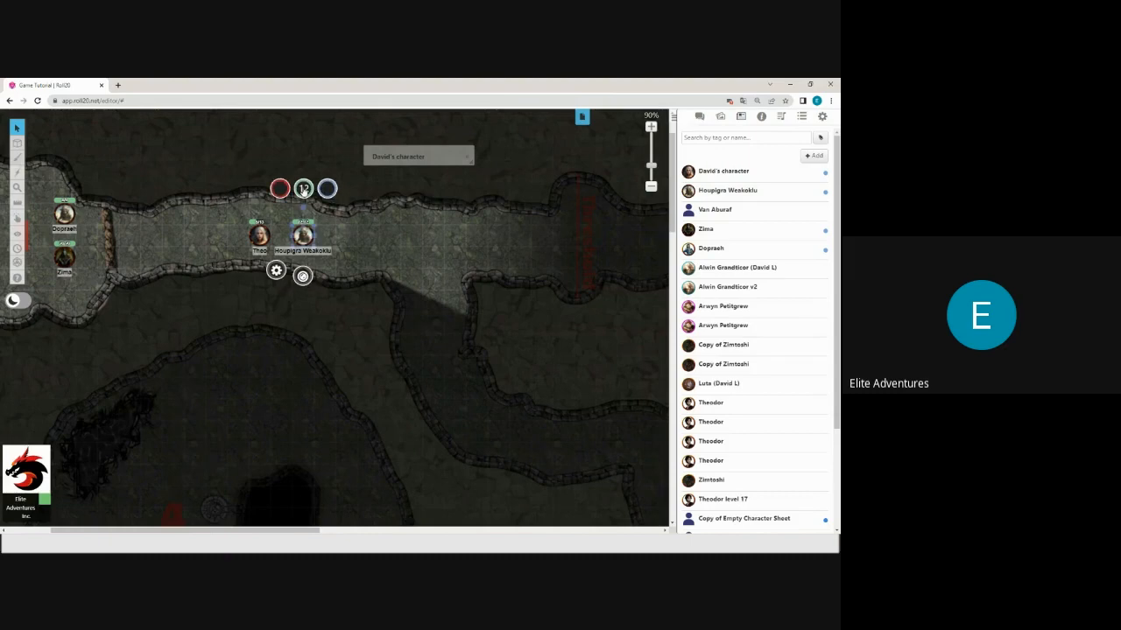
Subtract 6 hit points from the Houpigra Weakoklu token's hp bar and deselect the token
{"action": "left_click", "coordinate": [303, 188]}
{"action": "type", "text": "-6"}
{"action": "key", "text": "Return"}
{"action": "left_click", "coordinate": [400, 229]}
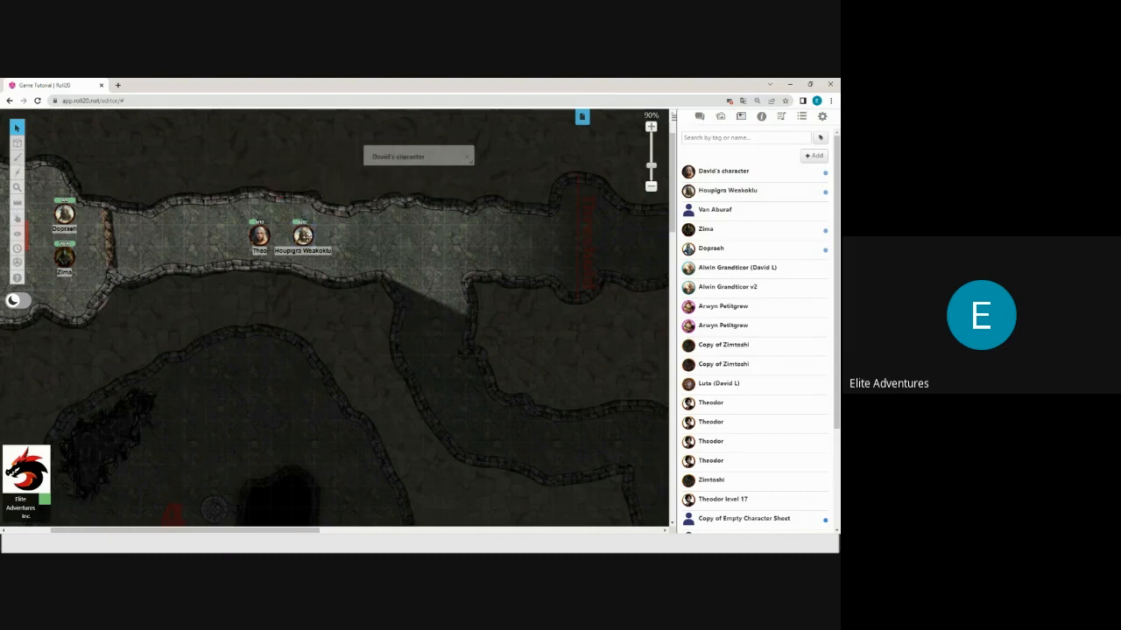
Check the current hit points on Houpigra Weakoklu's character sheet, close it and view the token on the map
{"action": "double_click", "coordinate": [304, 235]}
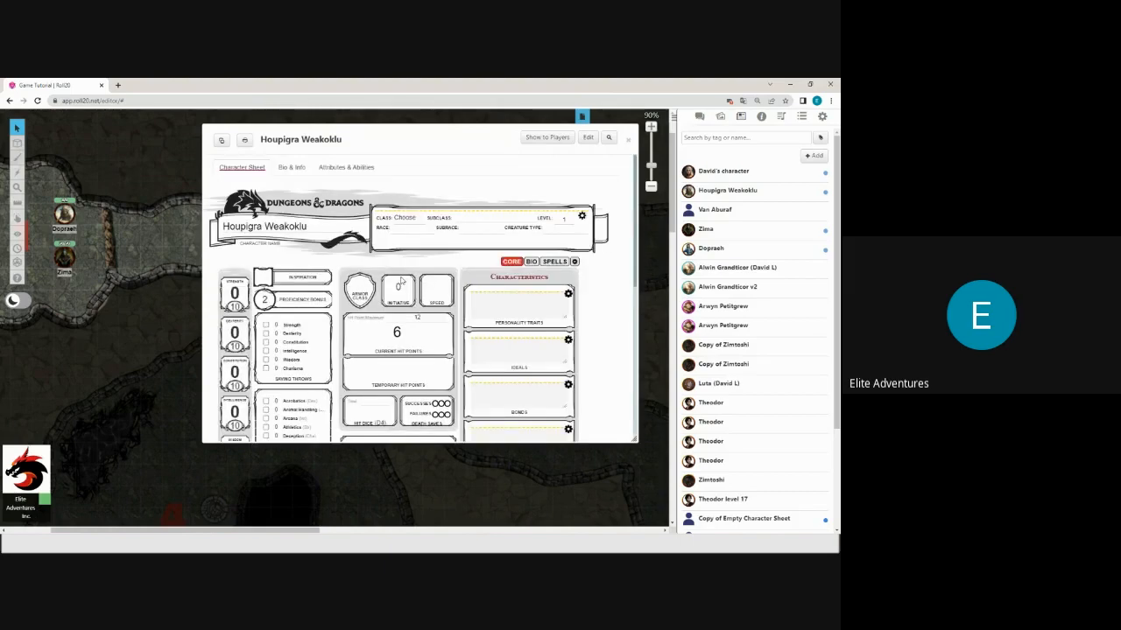
{"action": "left_click", "coordinate": [628, 141]}
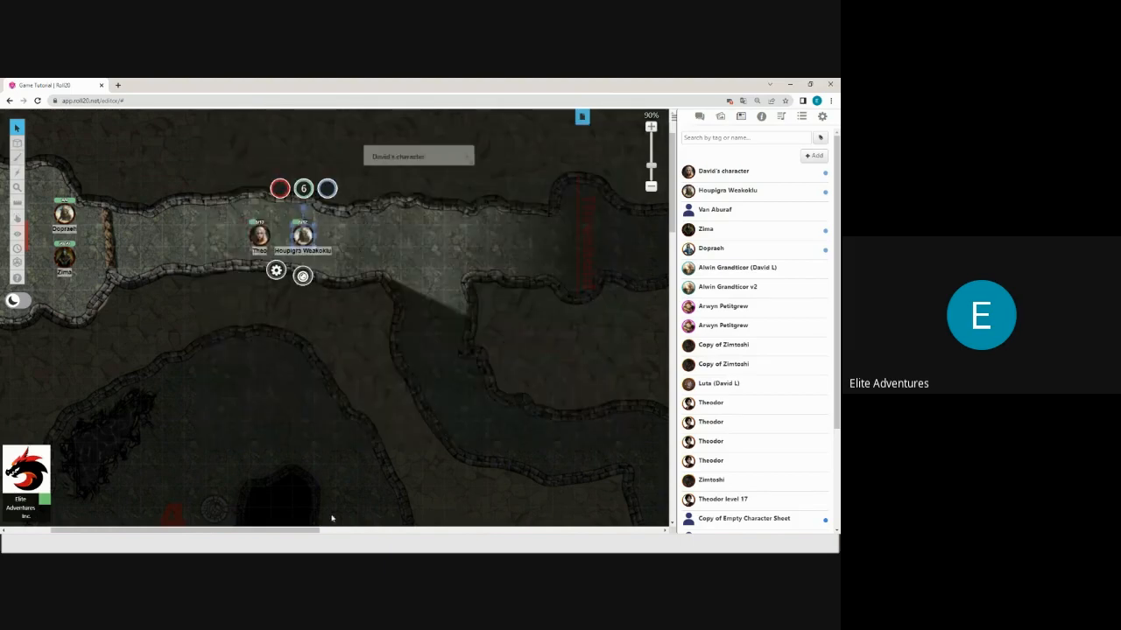
{"action": "left_click_drag", "start_coordinate": [311, 530], "coordinate": [260, 530]}
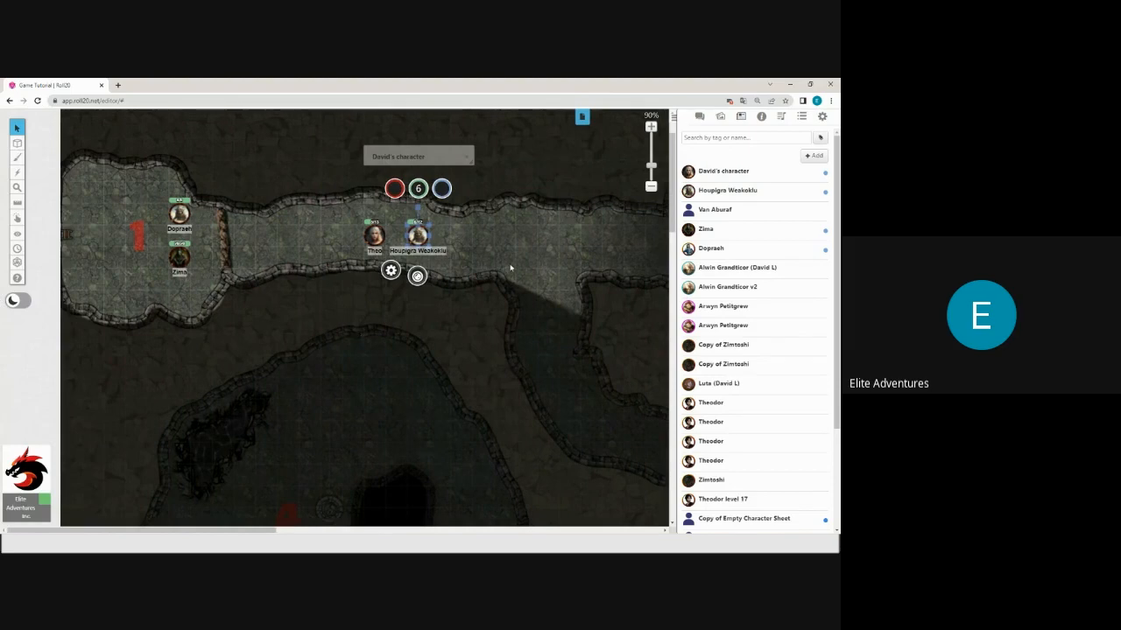